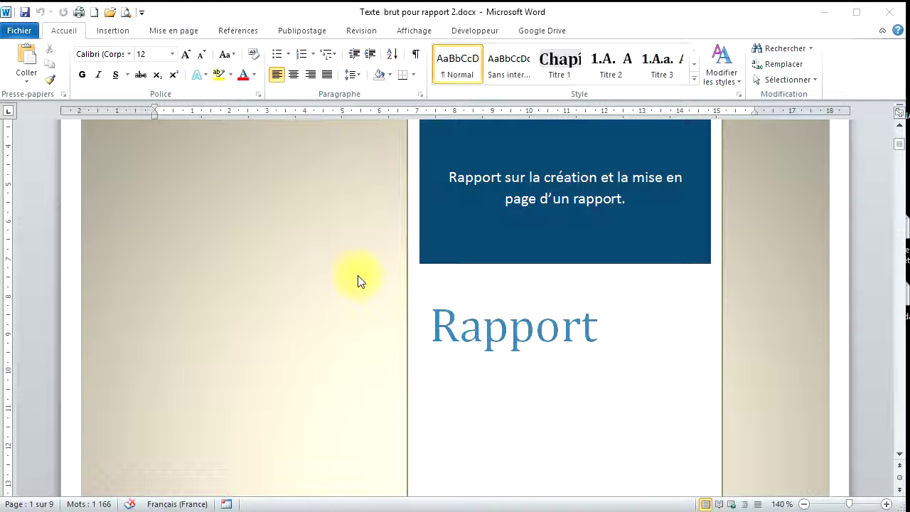
Insert a footnote at the end of the heading "2.A.a. Sous-sous-titre" in chapter 2
scroll(590, 320, down, 6)
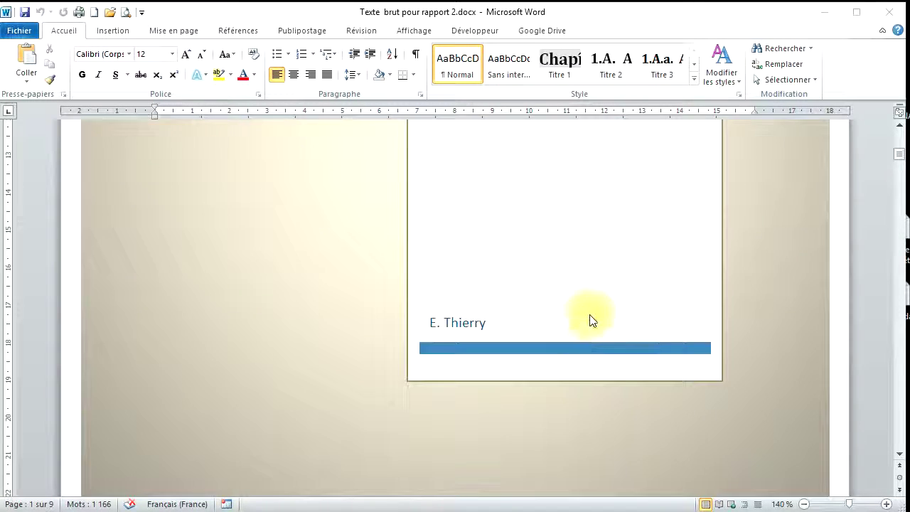
scroll(590, 320, down, 20)
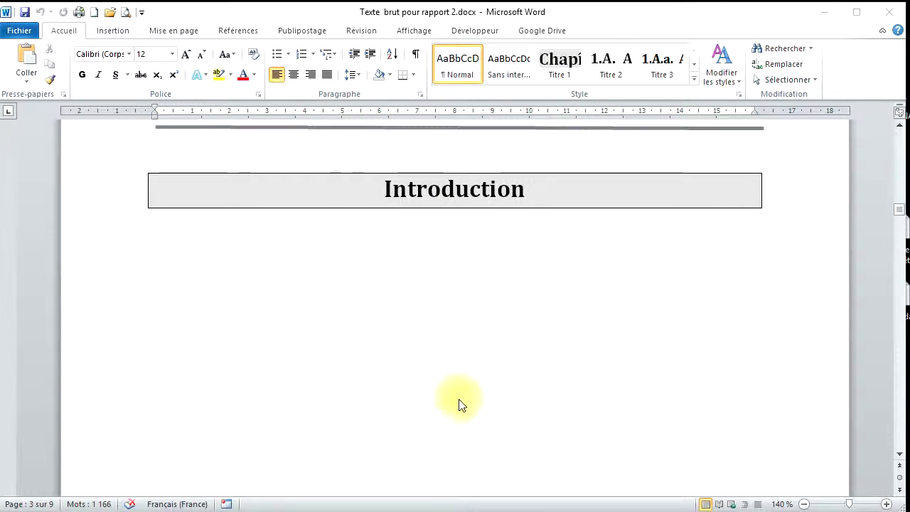
scroll(469, 246, down, 20)
scroll(420, 297, down, 20)
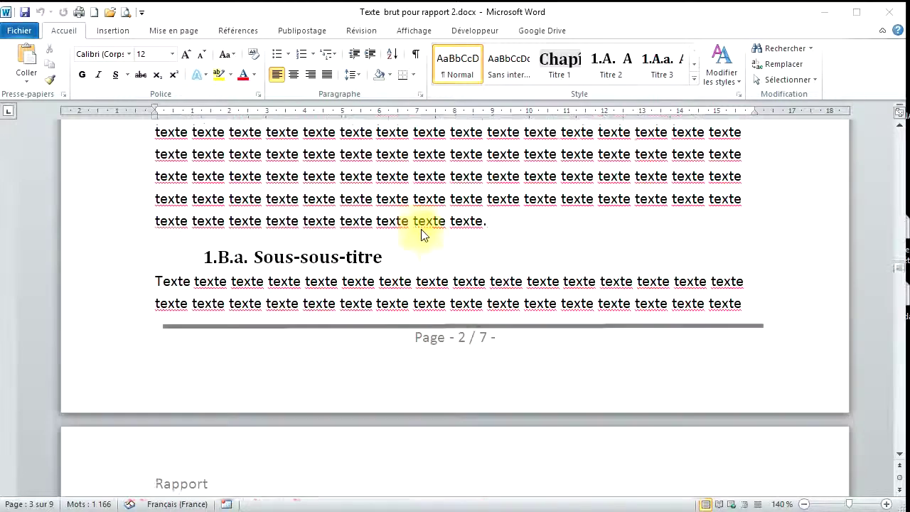
scroll(416, 290, down, 3)
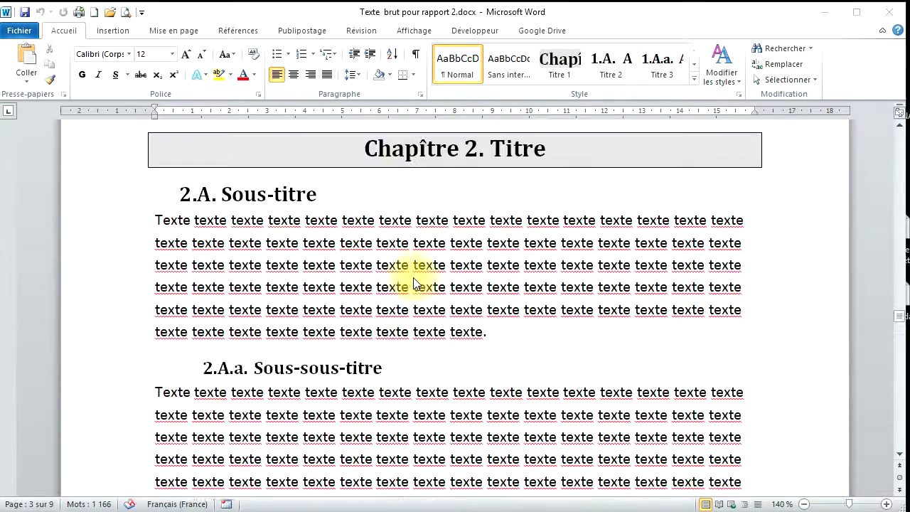
scroll(413, 283, down, 3)
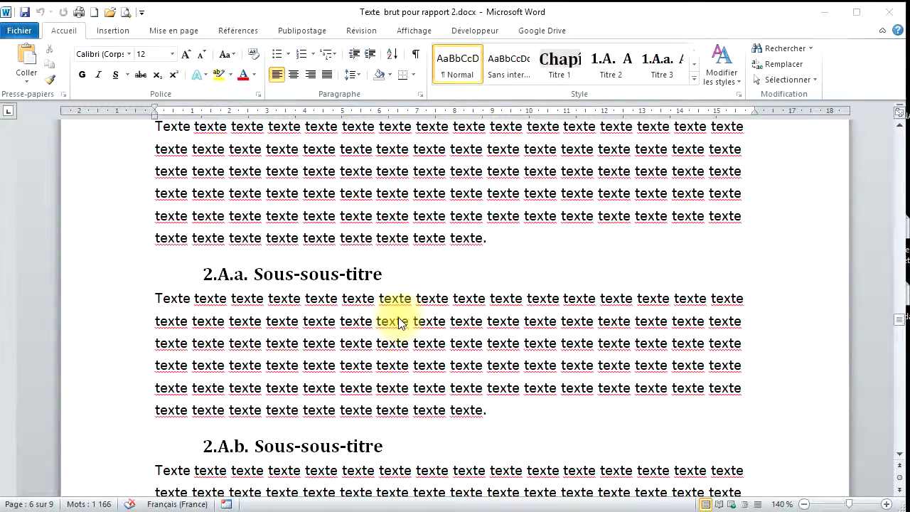
click(382, 278)
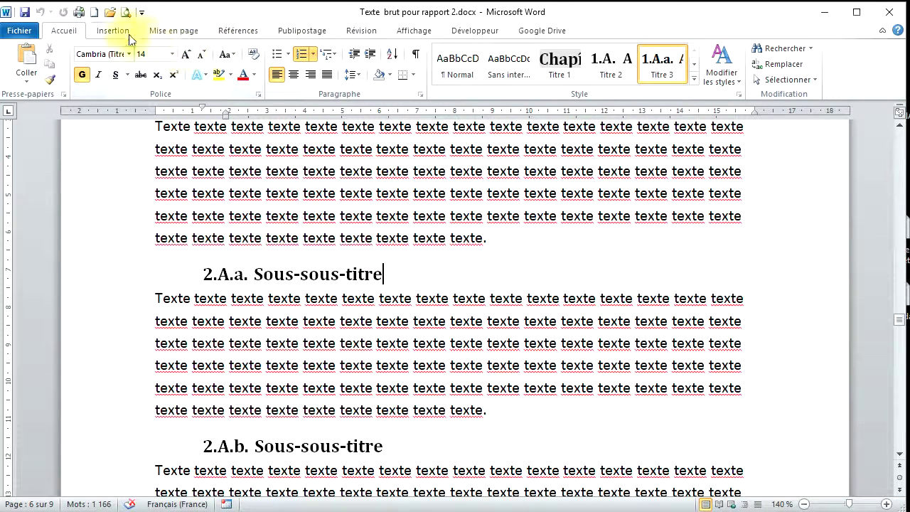
click(243, 33)
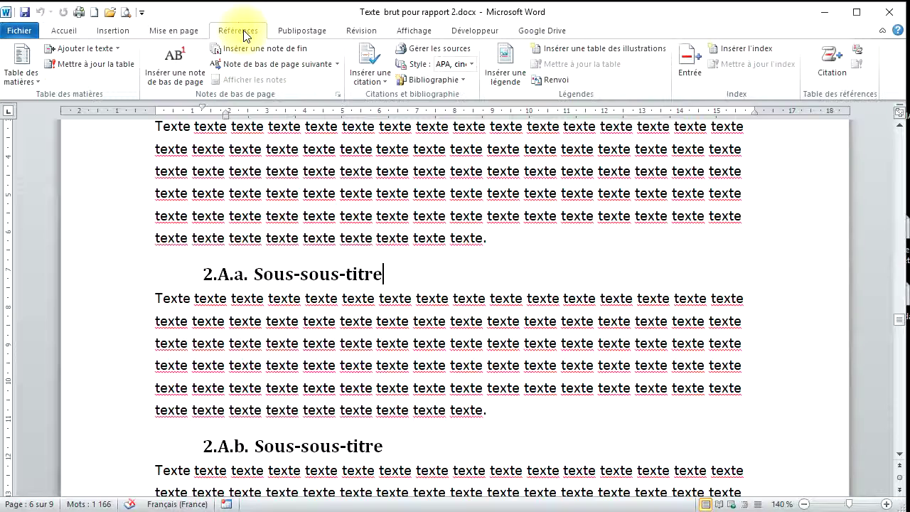
click(182, 70)
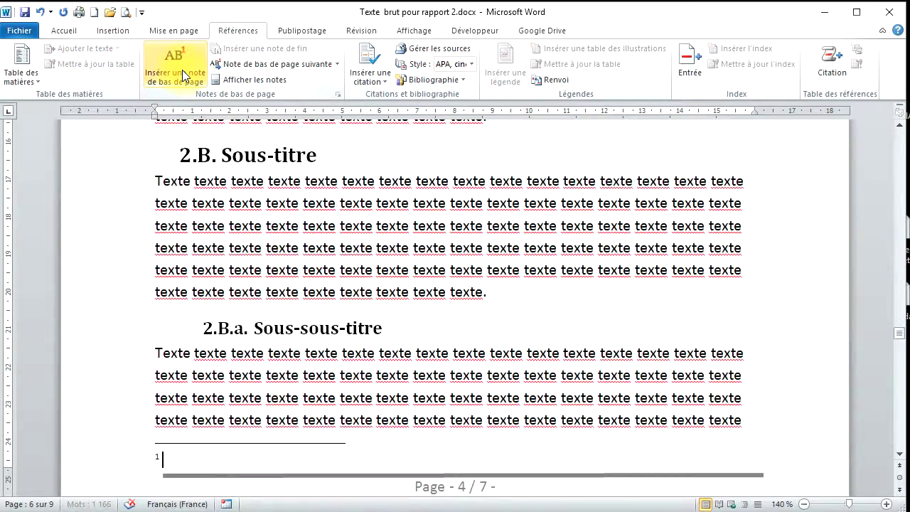
scroll(327, 178, up, 10)
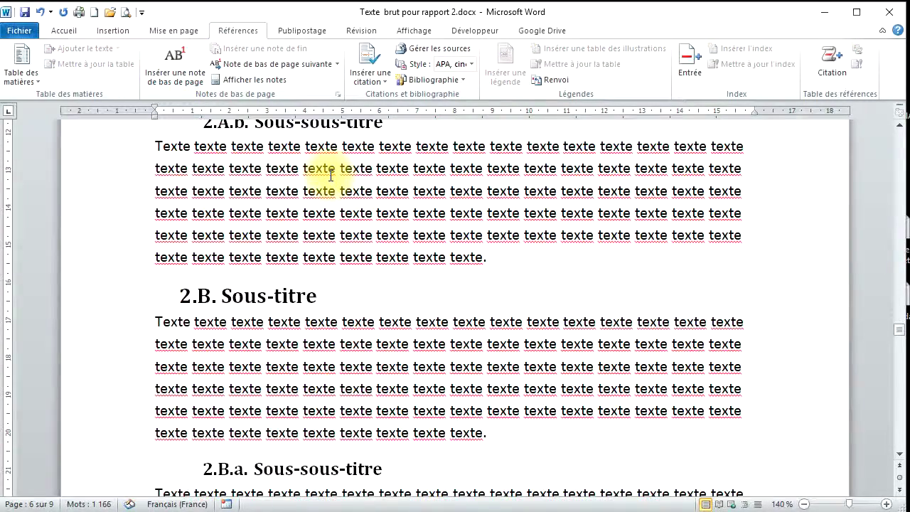
scroll(327, 177, up, 3)
scroll(327, 177, down, 3)
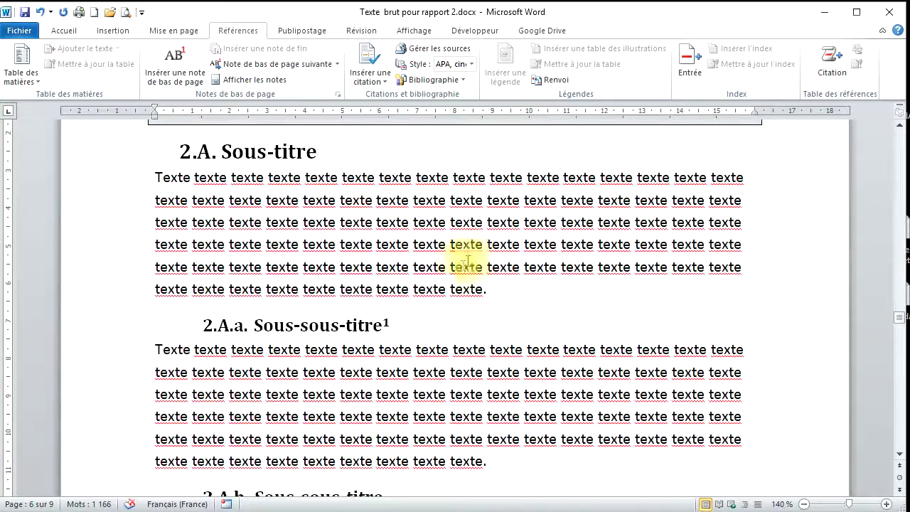
click(385, 325)
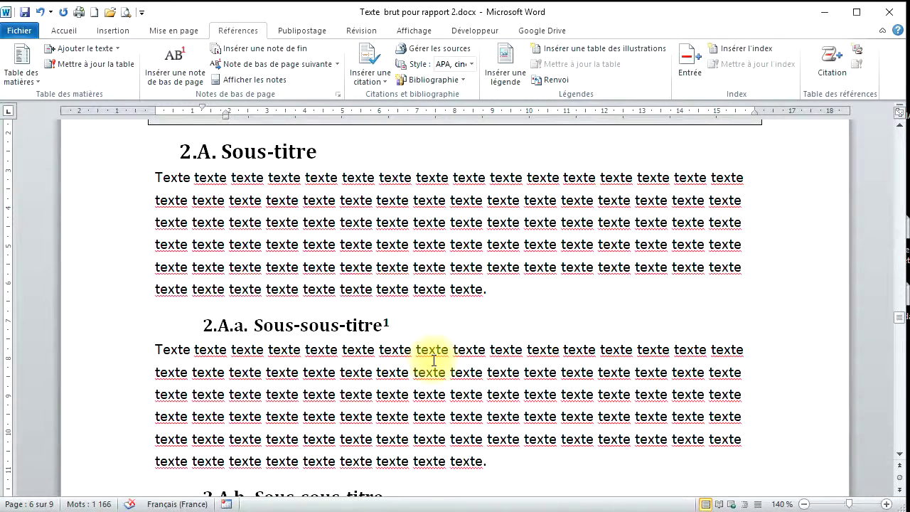
scroll(433, 360, down, 5)
scroll(433, 360, down, 4)
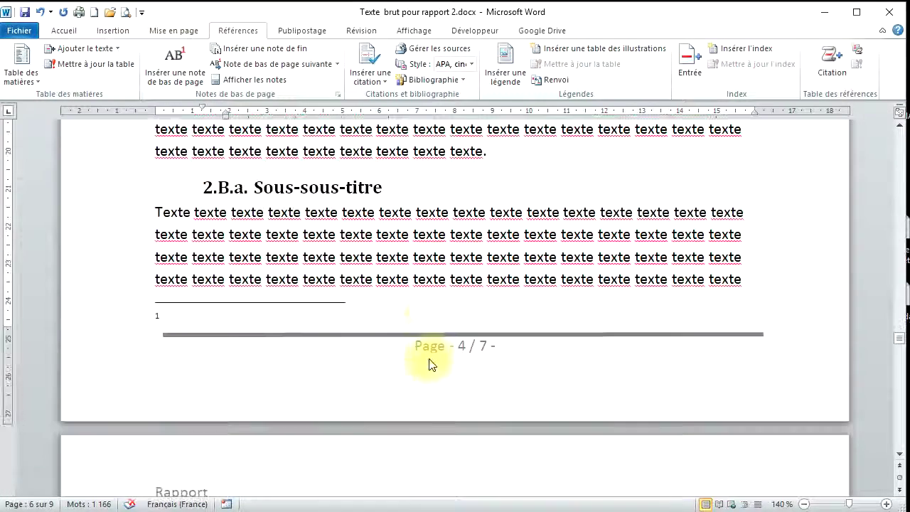
click(195, 316)
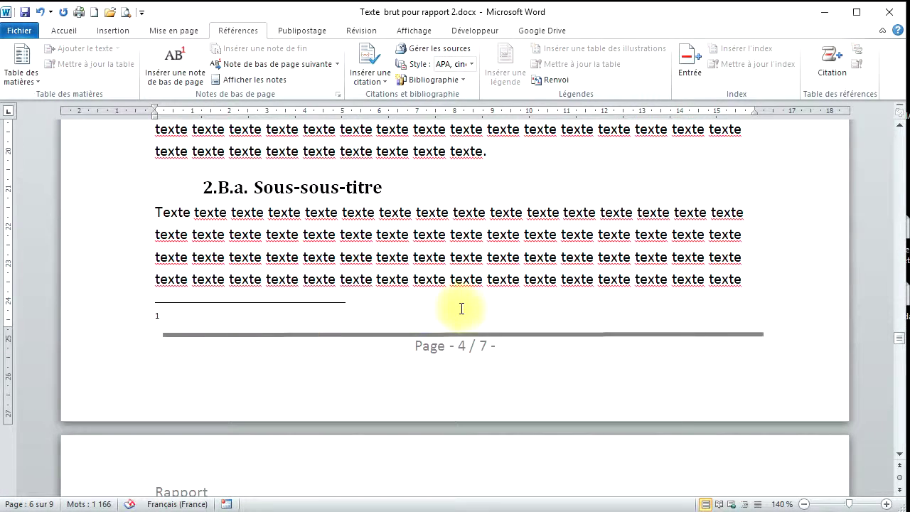
text(source : http)
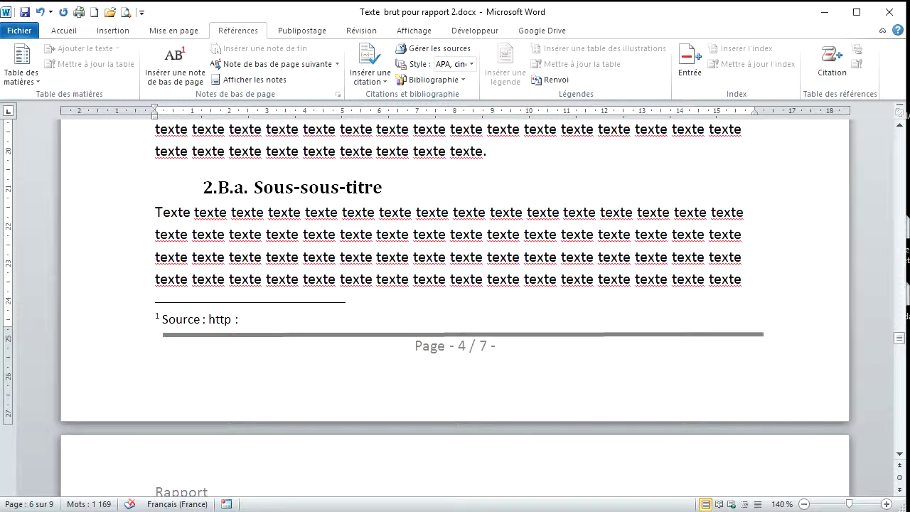
text(://www.tkcollege.fr)
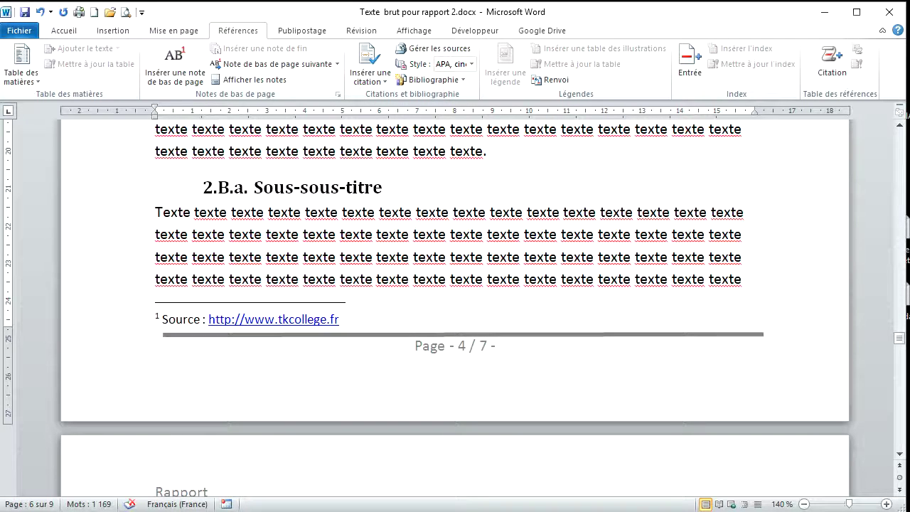
text( partie infor)
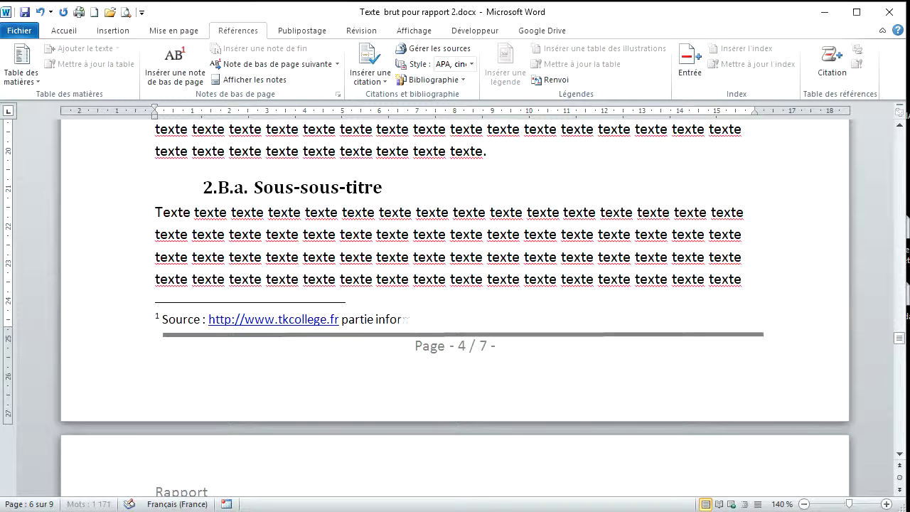
text(matique, consultée le )
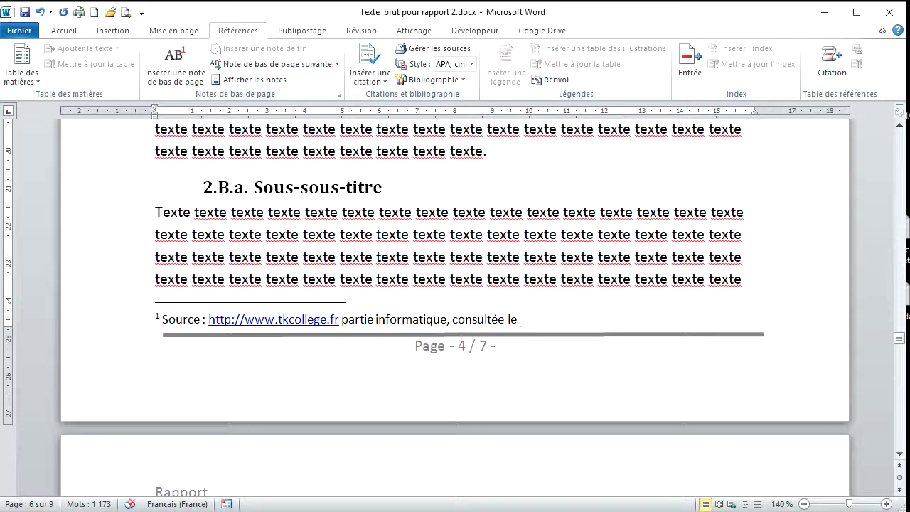
text(20/11/2016)
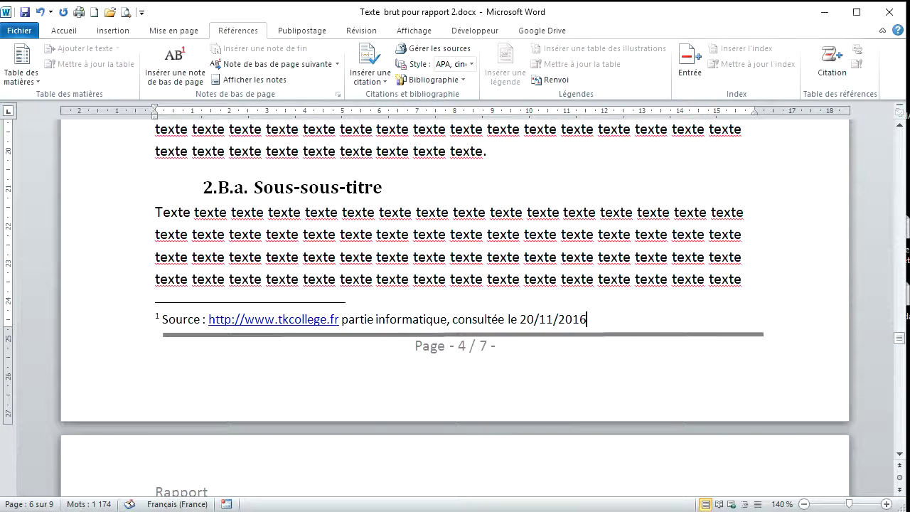
Insert a second footnote at the end of the heading "2.B. Sous-titre" on the same page
scroll(405, 283, up, 6)
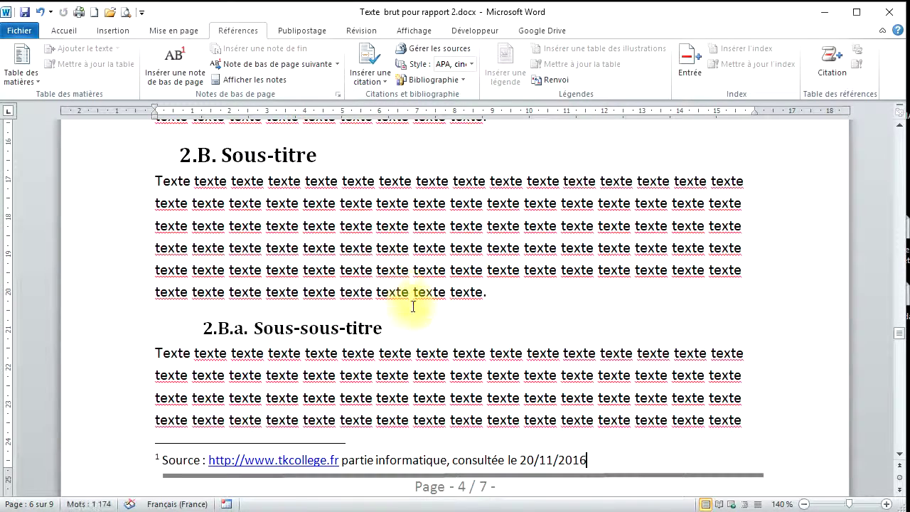
scroll(386, 230, up, 4)
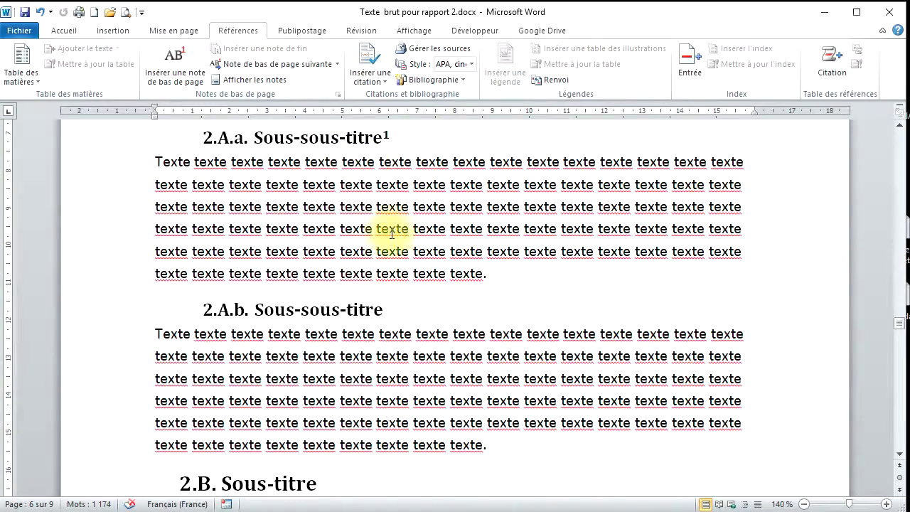
scroll(386, 465, down, 4)
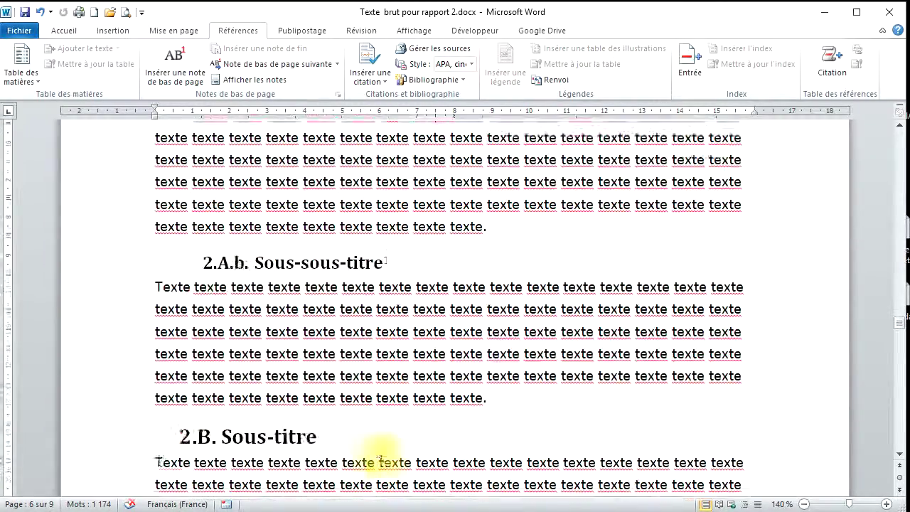
click(329, 341)
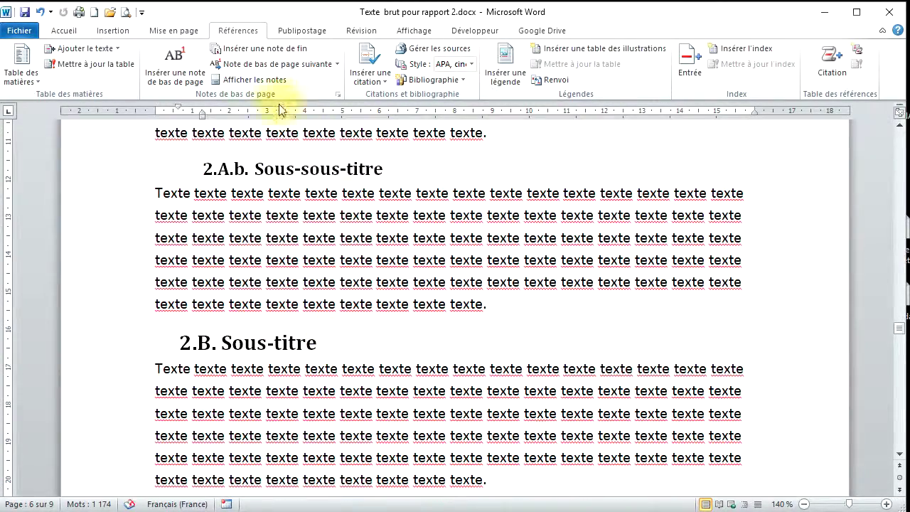
click(159, 78)
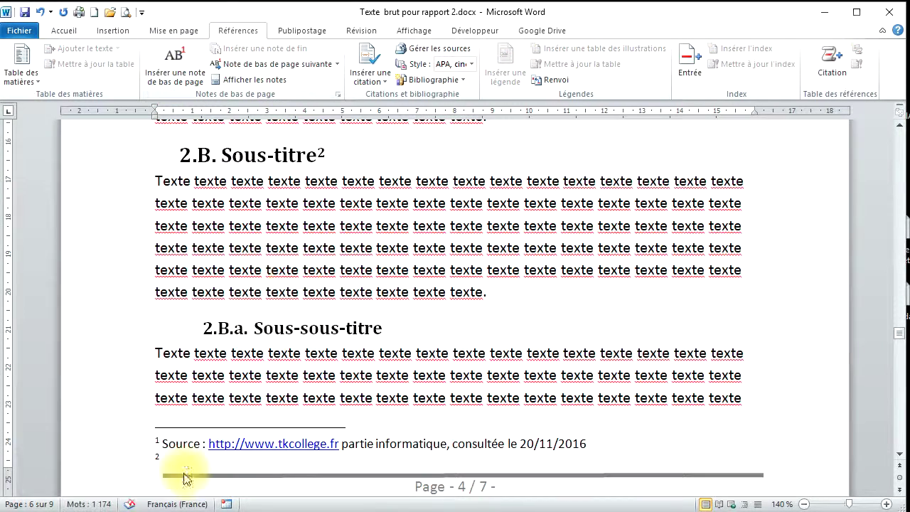
text(So)
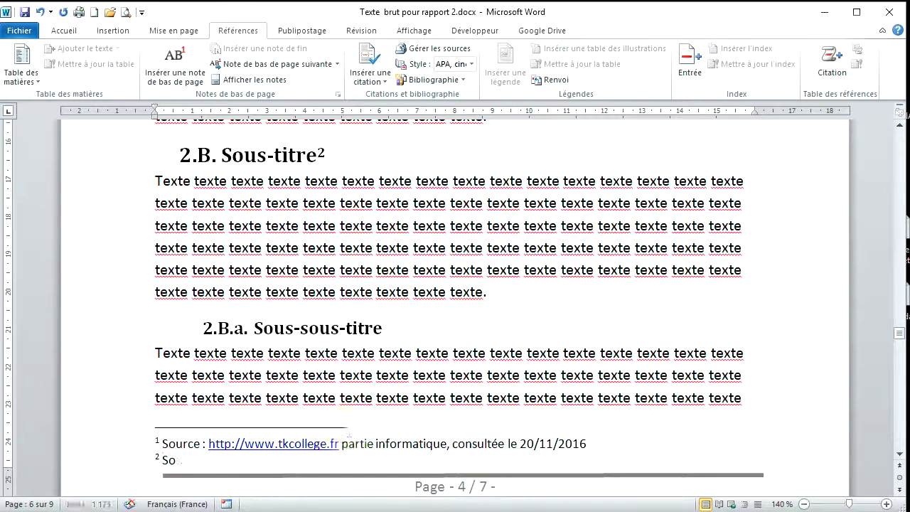
text(urce :)
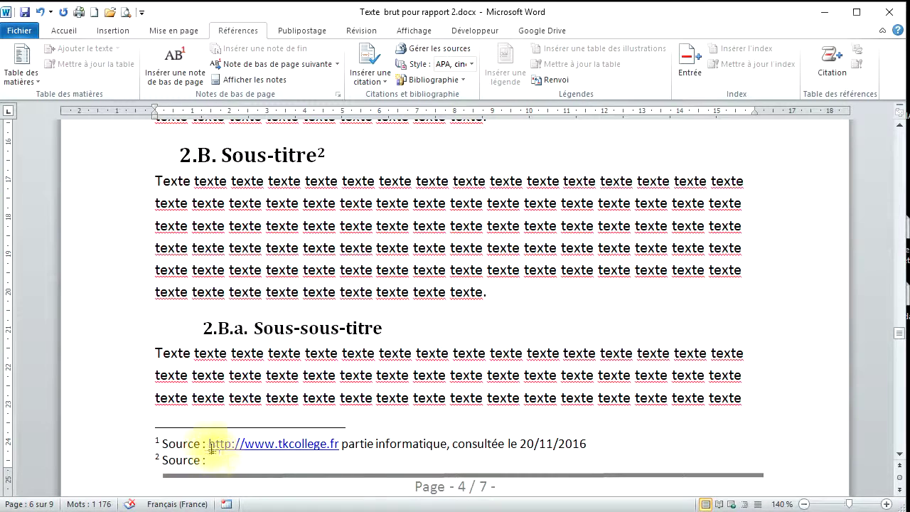
drag(207, 444, 352, 443)
key(ctrl+c)
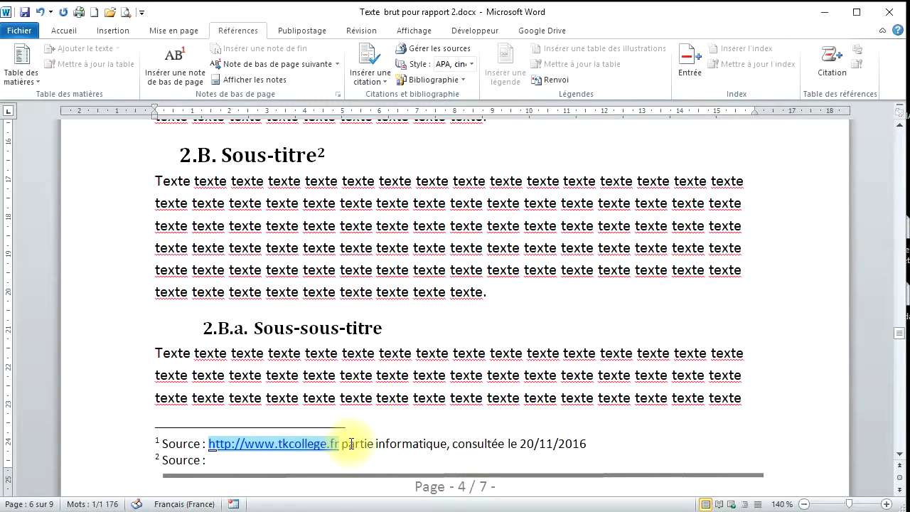
click(252, 462)
key(ctrl+v)
text(pa)
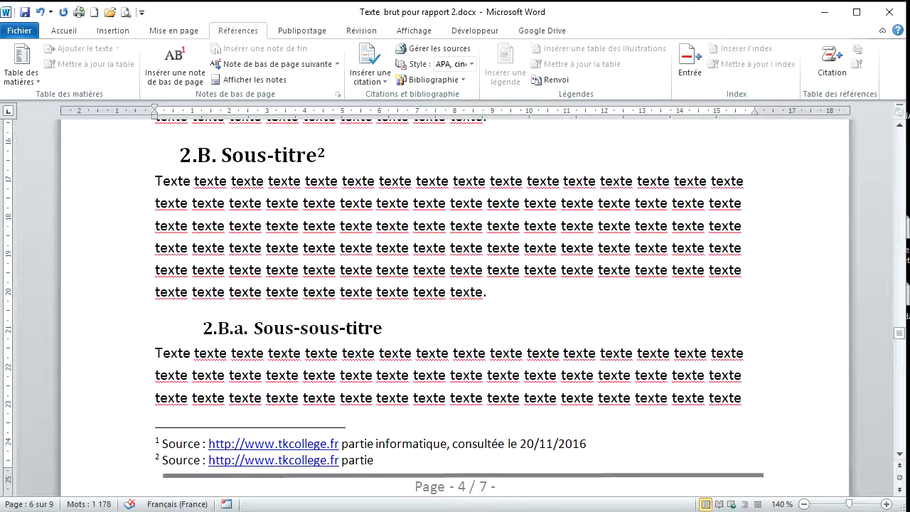
text(rtie niveau troisième,)
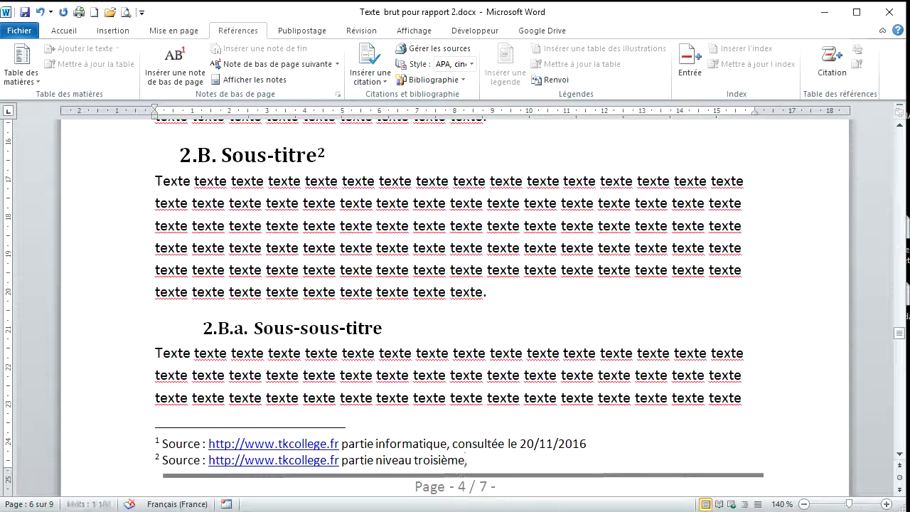
text( consultée le 20)
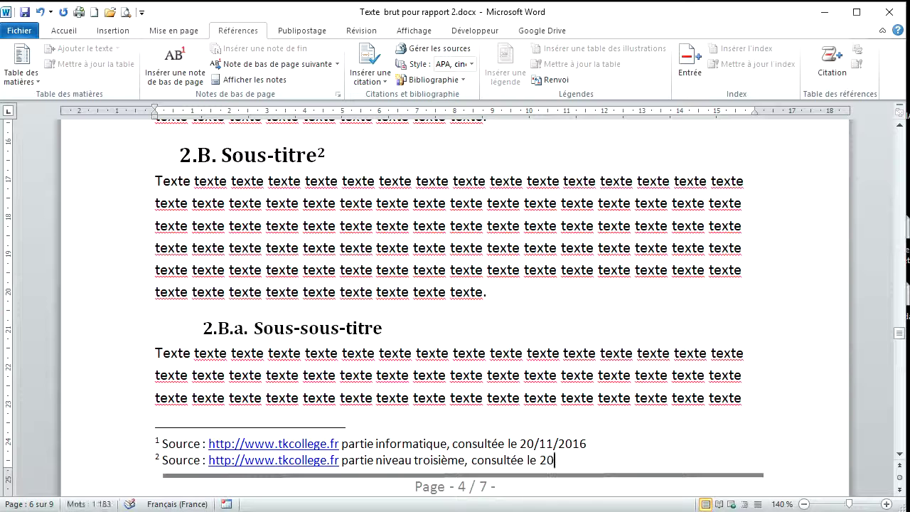
text(/11/2016)
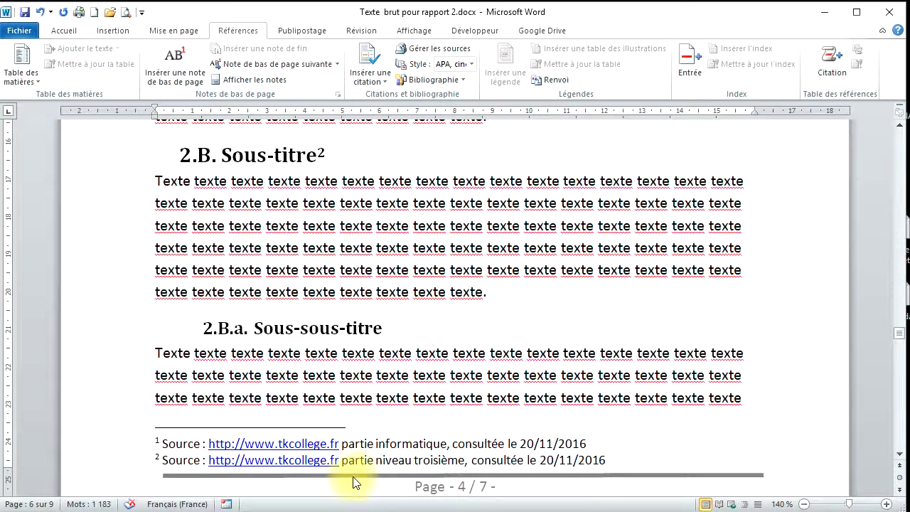
Check both footnotes and their reference marks in the chapter 2 page and in its print preview
scroll(335, 453, up, 3)
scroll(341, 459, down, 4)
scroll(335, 432, up, 6)
scroll(377, 384, up, 4)
scroll(395, 344, down, 3)
scroll(396, 350, down, 10)
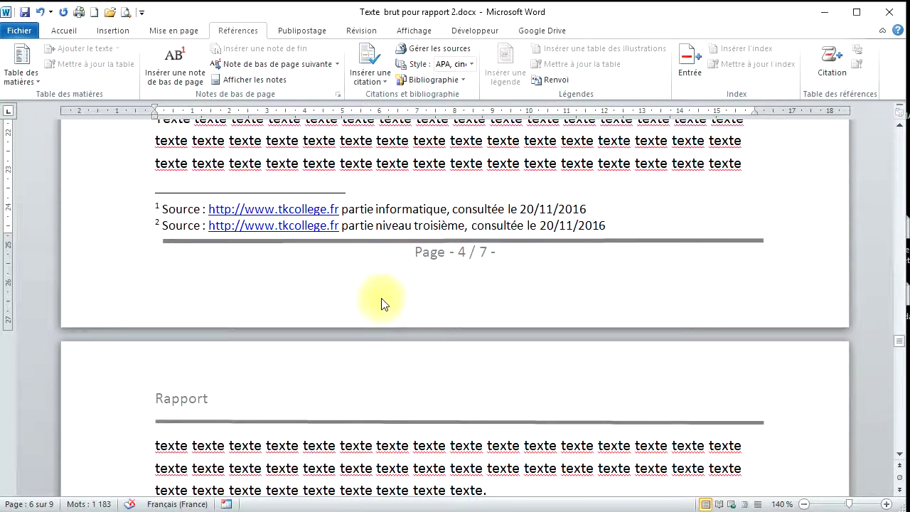
click(125, 13)
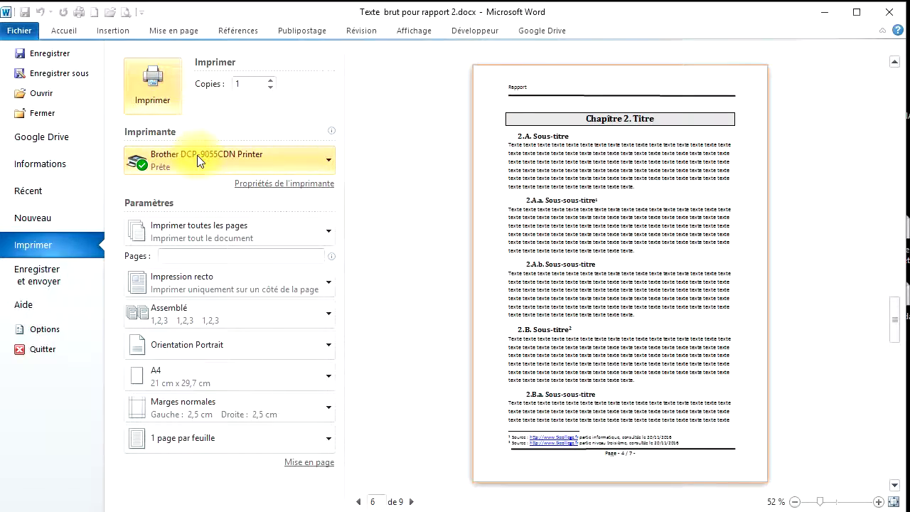
key(Escape)
Return to the start of the report and view the Sommaire page after the cover
scroll(398, 446, up, 5)
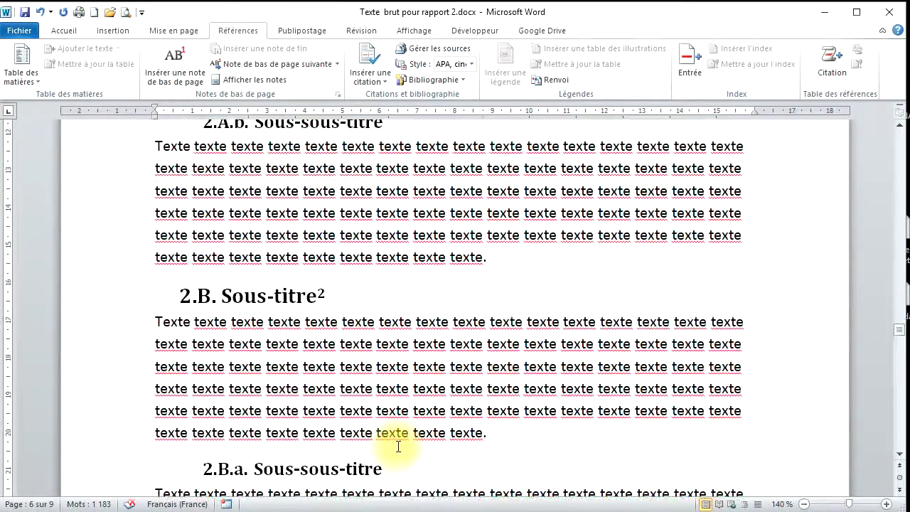
scroll(398, 446, up, 20)
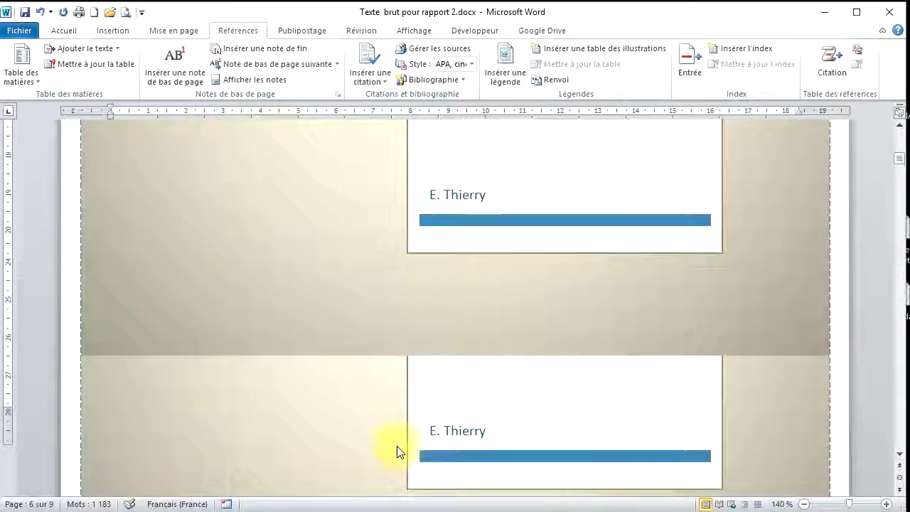
key(Page_Up)
key(Page_Up)
key(Page_Down)
key(Page_Down)
key(Page_Down)
key(Page_Down)
key(Page_Up)
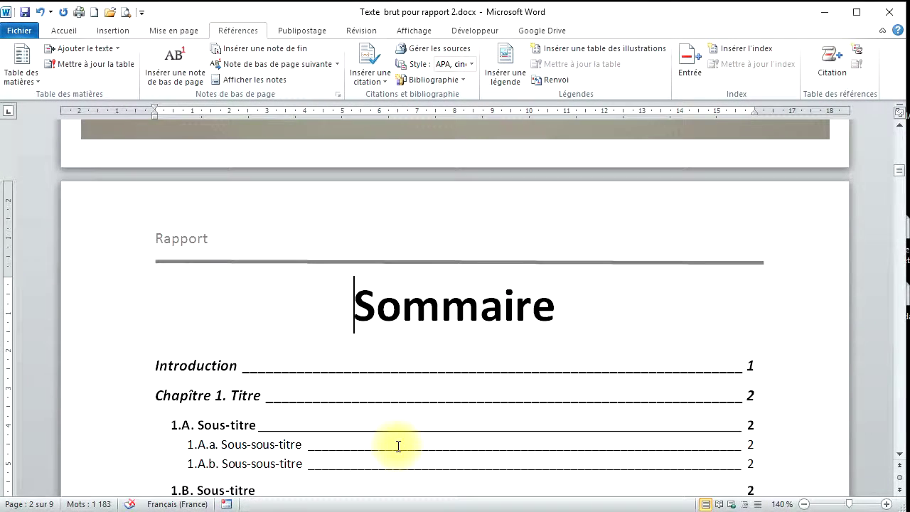
Update the table of contents on the Sommaire page and look over its entries
click(671, 334)
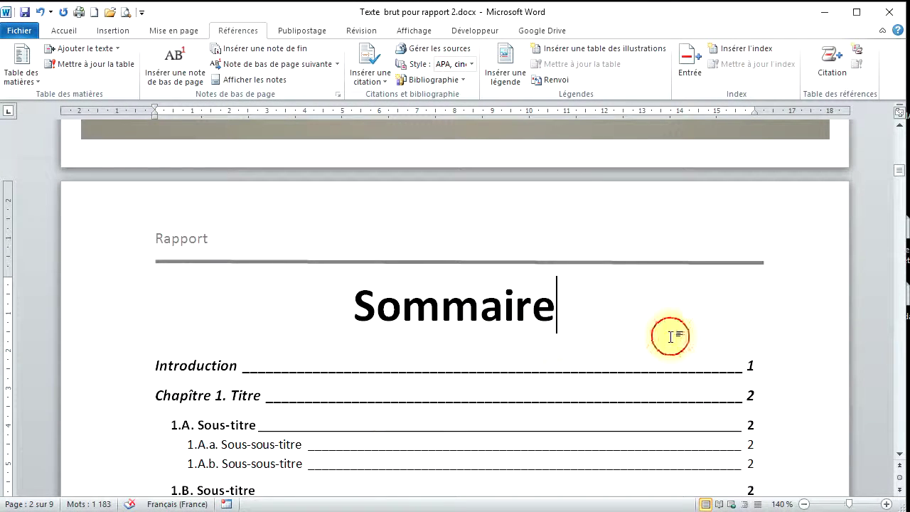
click(400, 371)
right_click(400, 367)
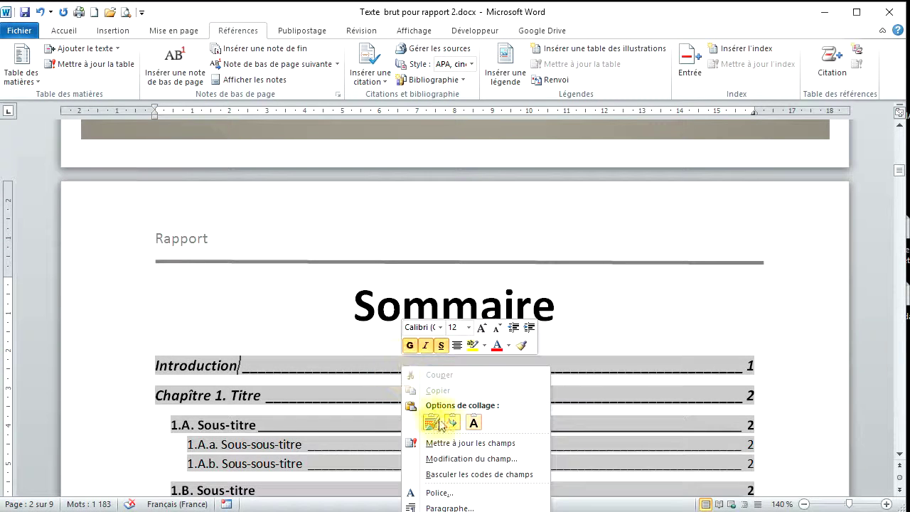
click(444, 444)
click(374, 264)
click(459, 286)
scroll(455, 308, down, 4)
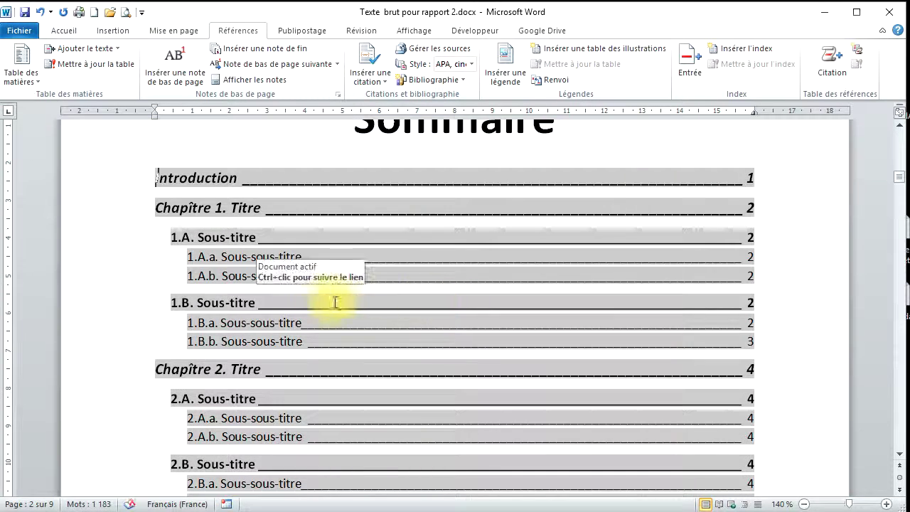
click(134, 209)
scroll(633, 177, up, 3)
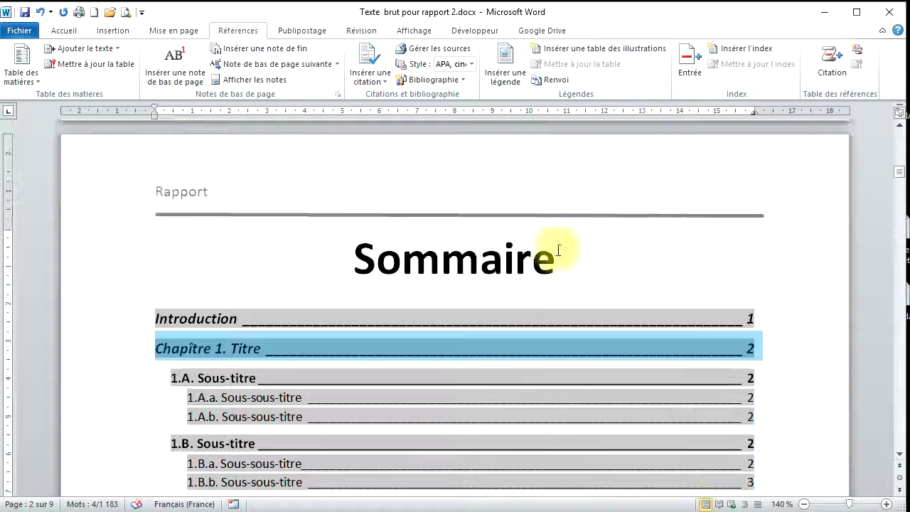
Show the Styles window and find the table-of-contents style used by the Introduction entry
click(571, 269)
scroll(348, 359, down, 2)
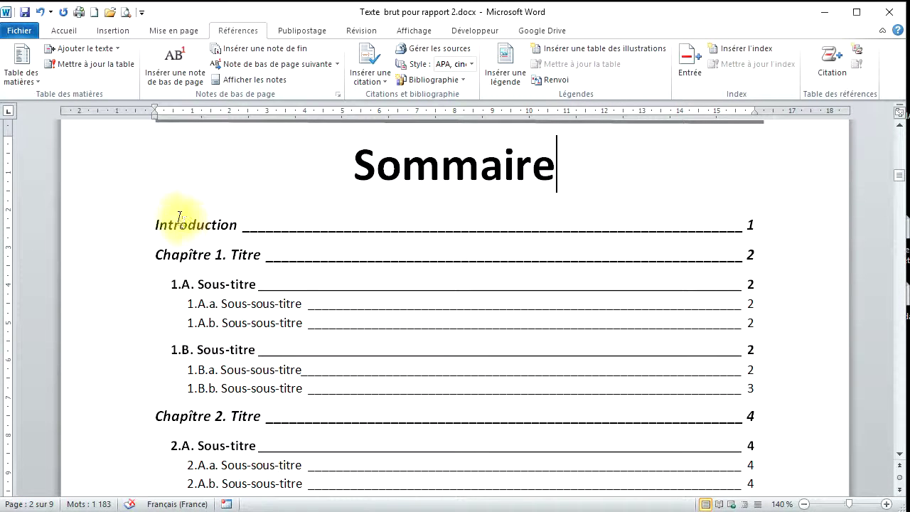
click(63, 33)
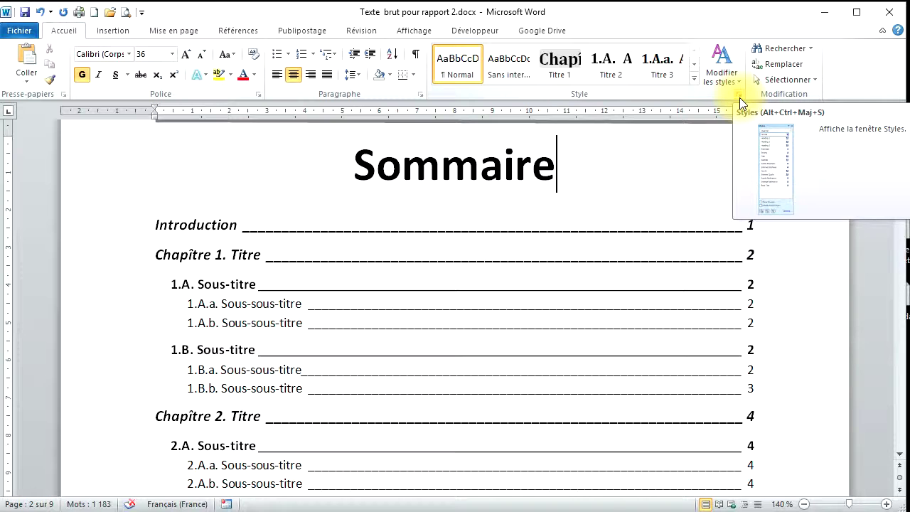
key(ctrl+alt+shift+s)
drag(786, 81, 800, 118)
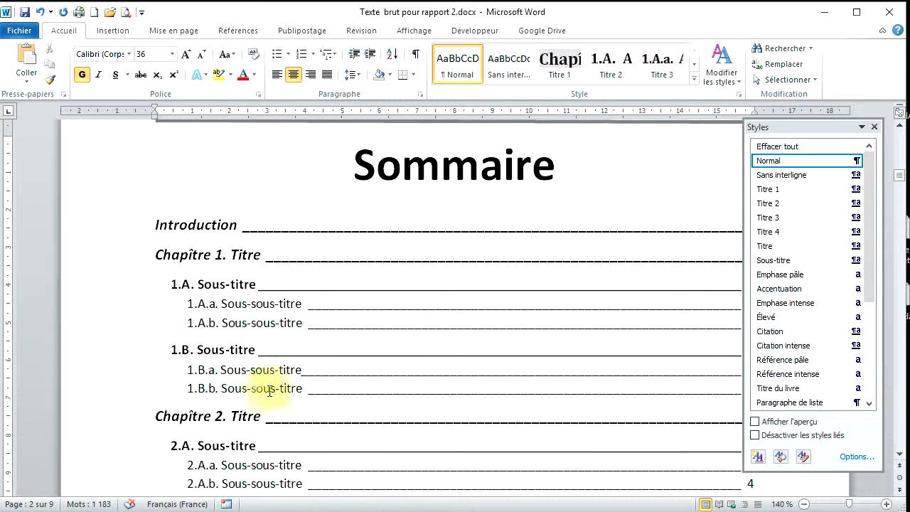
click(157, 224)
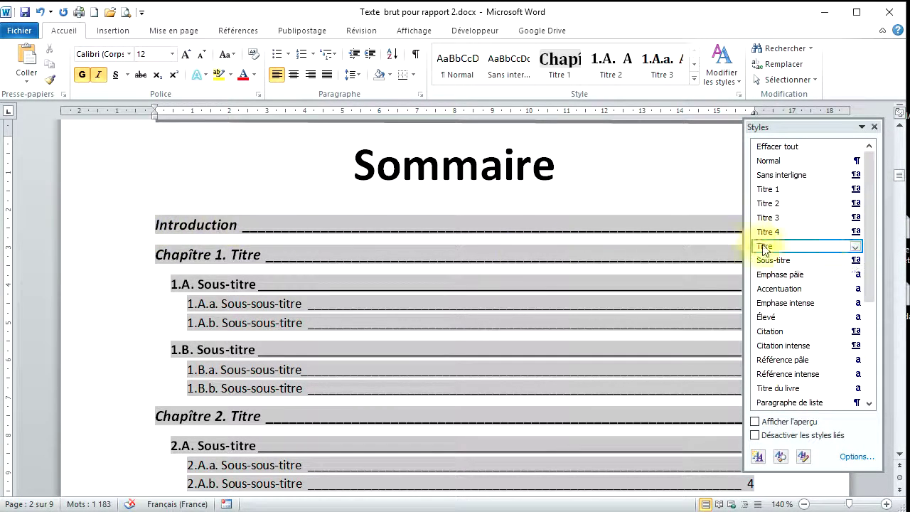
drag(875, 207, 863, 324)
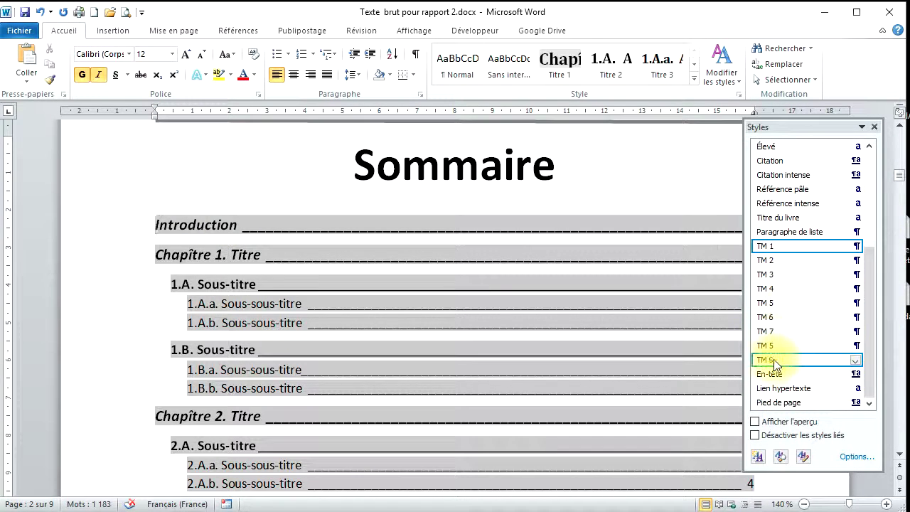
Modify the TM 1 style to a 14 pt font size and the dark red Accent 2 theme colour
mouse_move(771, 245)
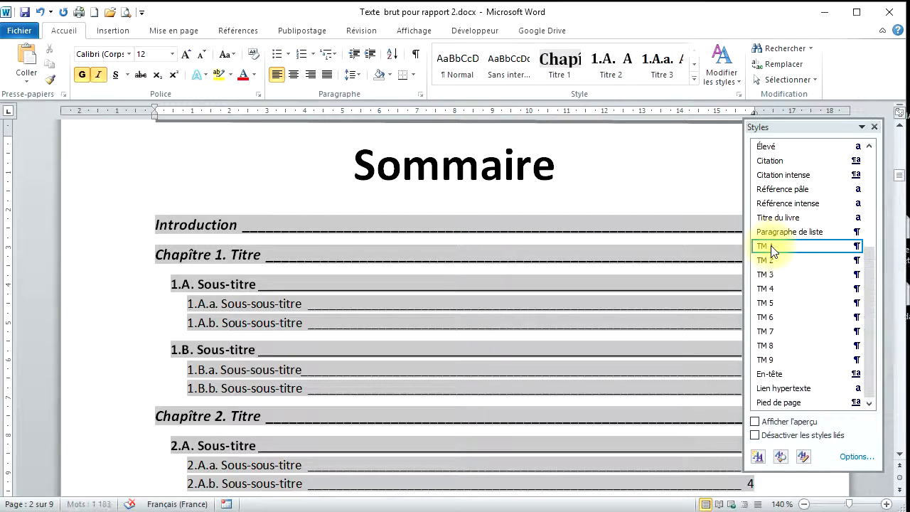
right_click(770, 245)
click(671, 278)
drag(179, 2, 239, 79)
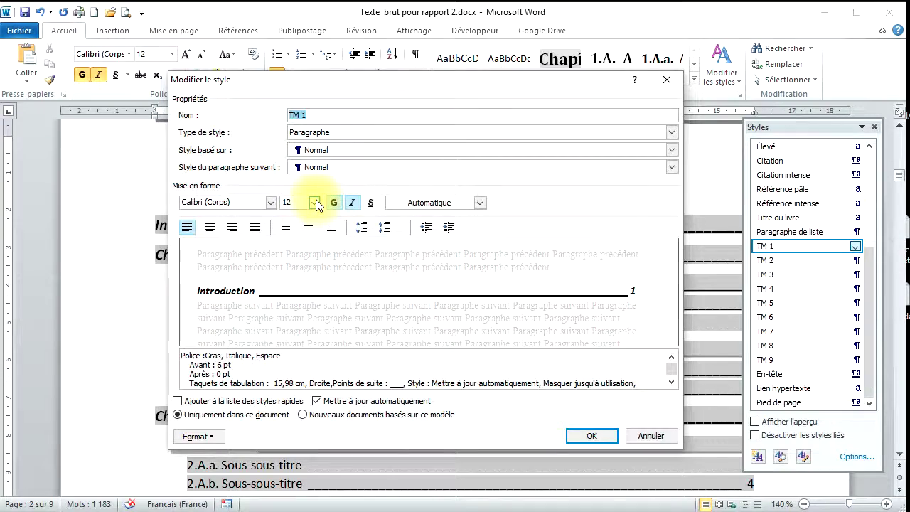
drag(353, 81, 486, 68)
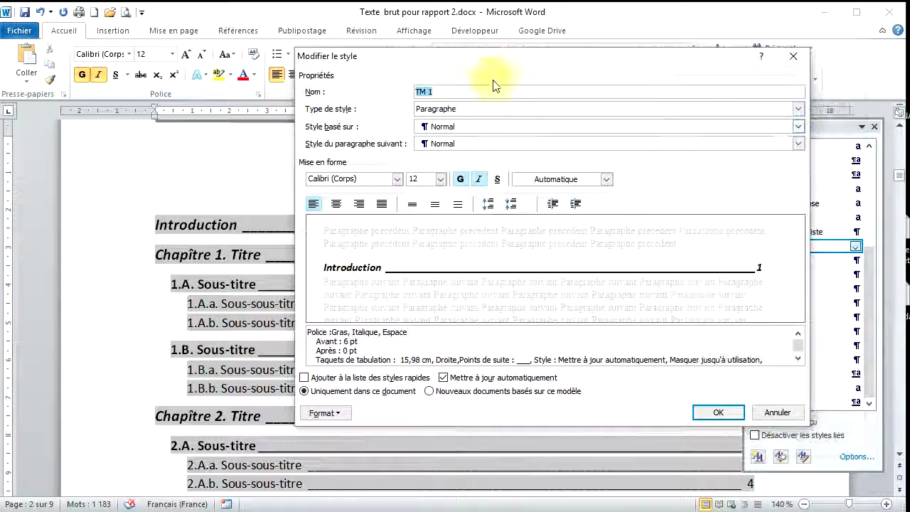
click(440, 179)
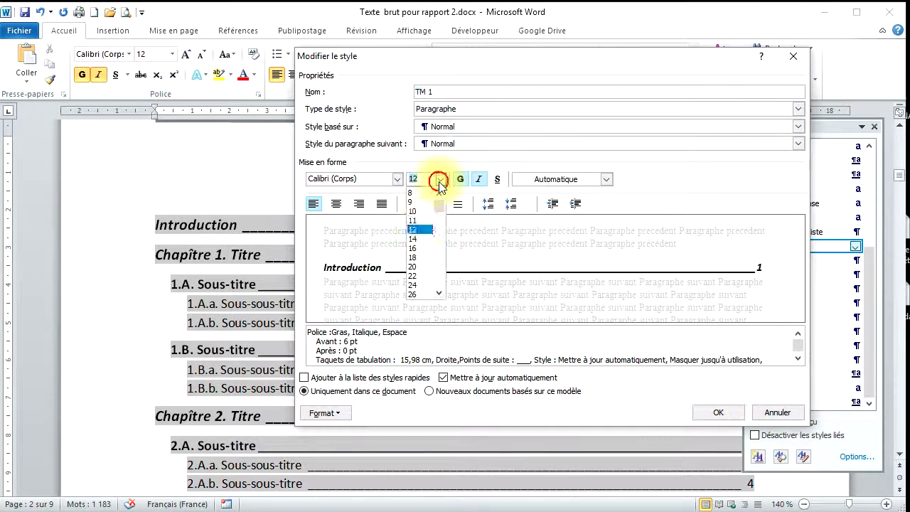
click(416, 239)
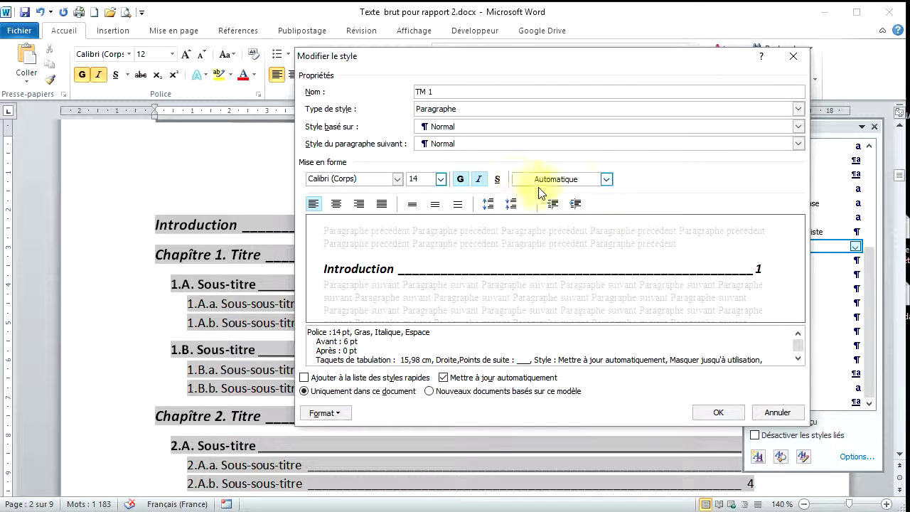
click(609, 179)
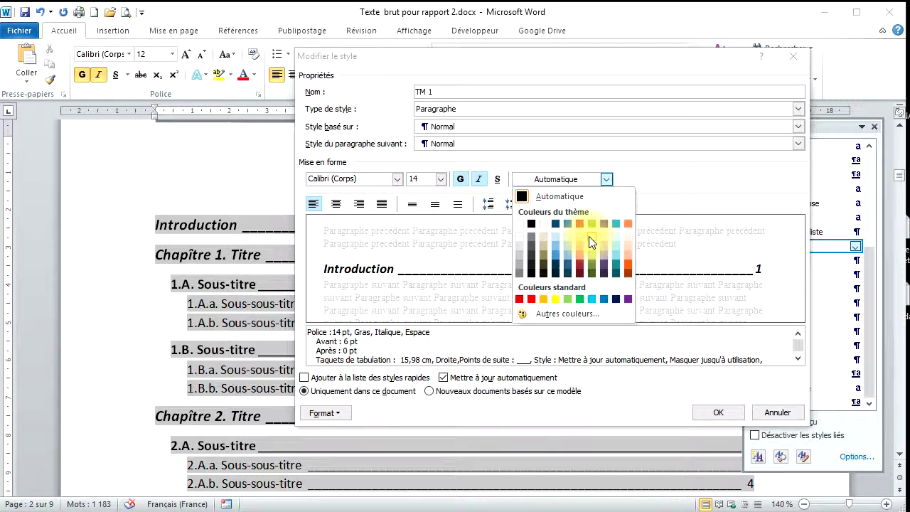
click(579, 263)
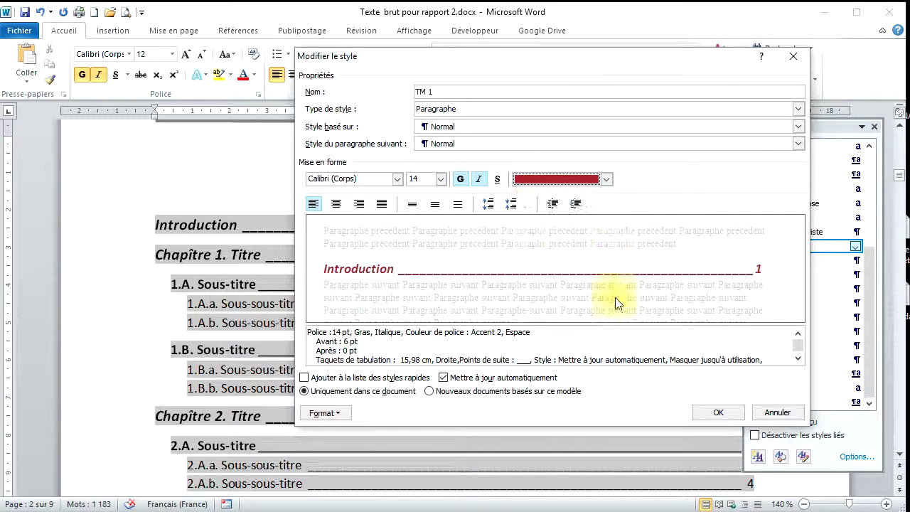
click(718, 412)
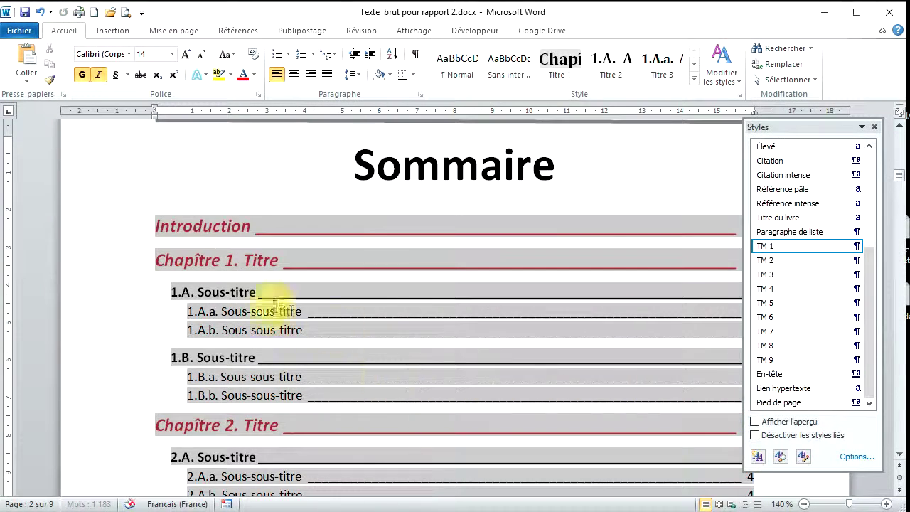
click(122, 177)
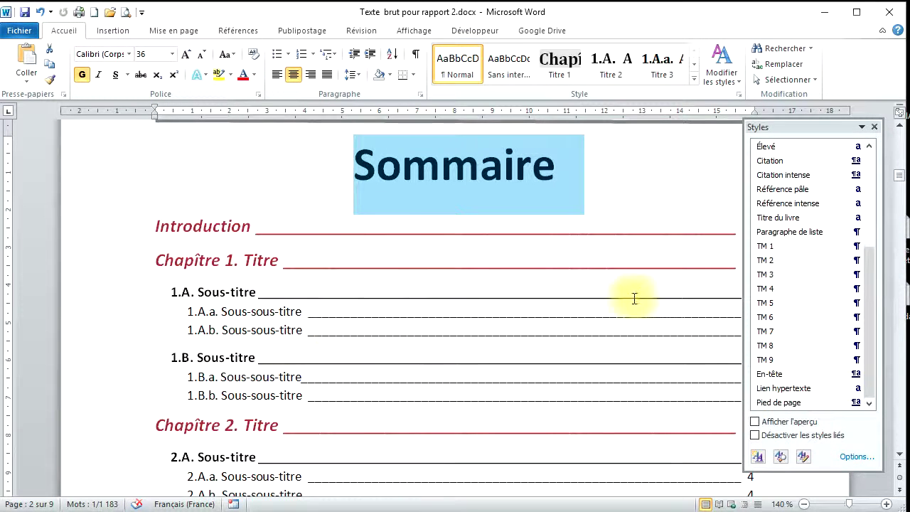
Set the left paragraph indent of the TM 3 style to 1,3 cm and close the Styles window
click(183, 311)
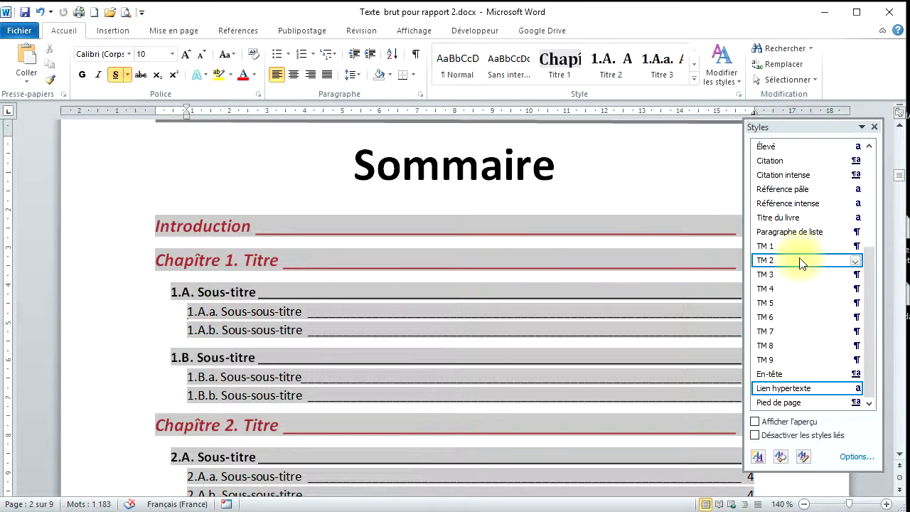
click(771, 277)
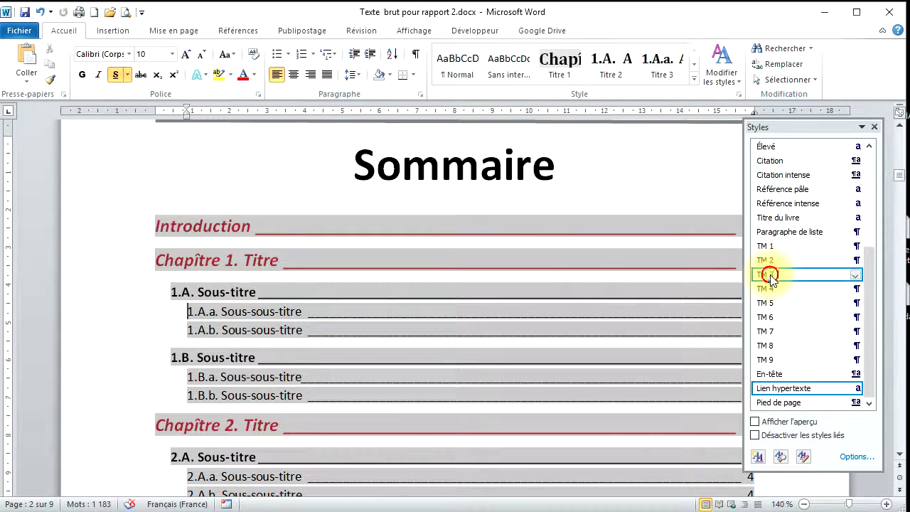
right_click(772, 278)
click(687, 306)
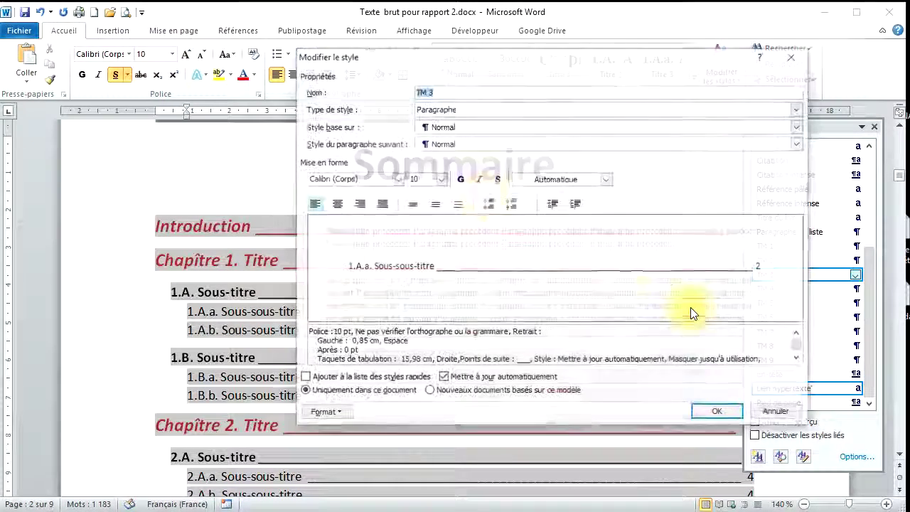
click(340, 414)
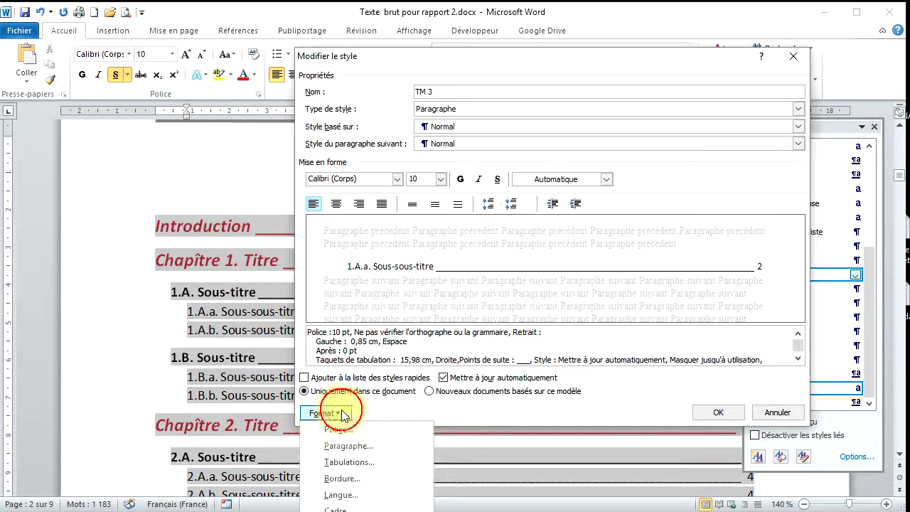
click(343, 446)
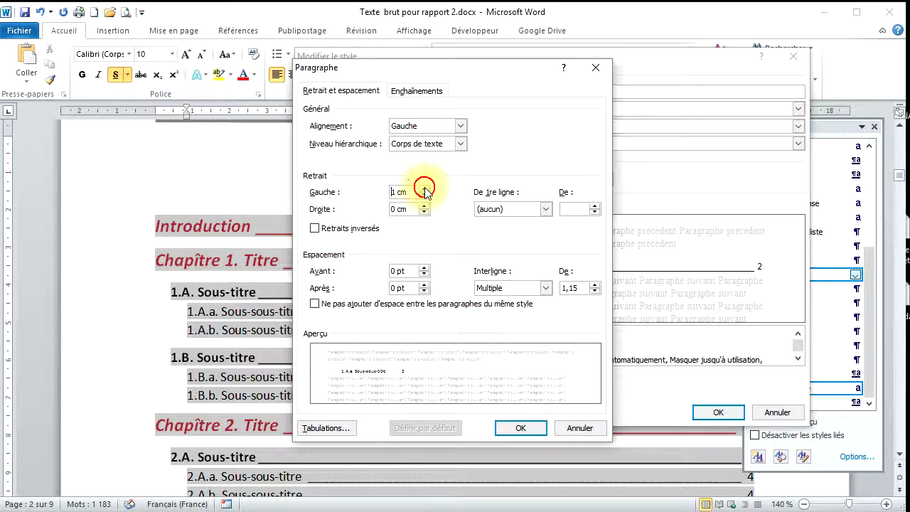
click(519, 427)
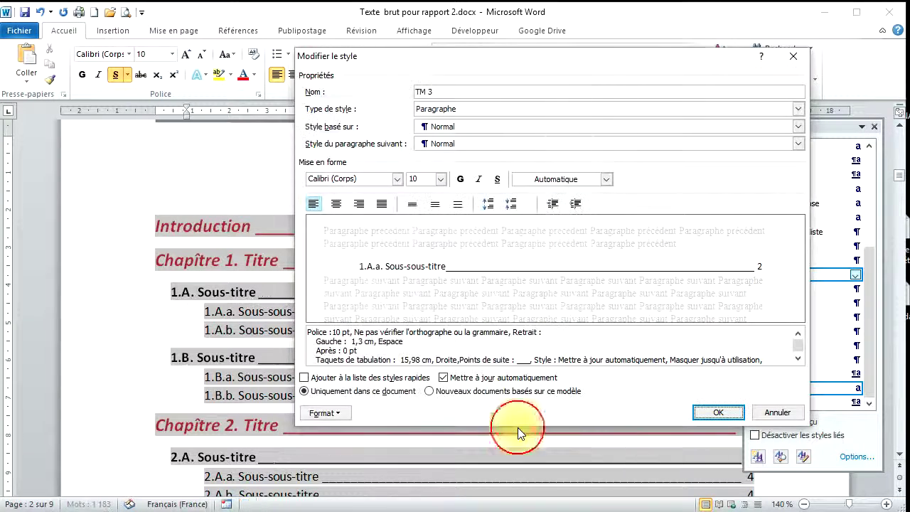
click(715, 413)
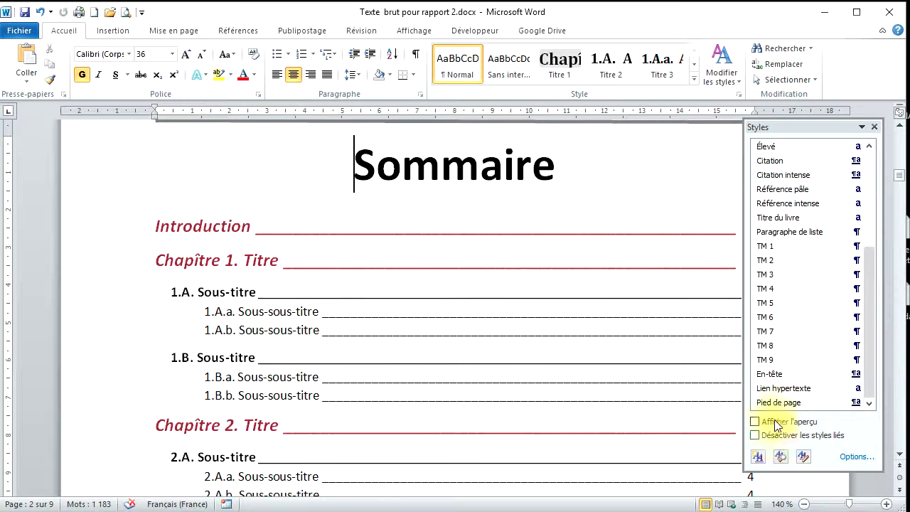
click(876, 128)
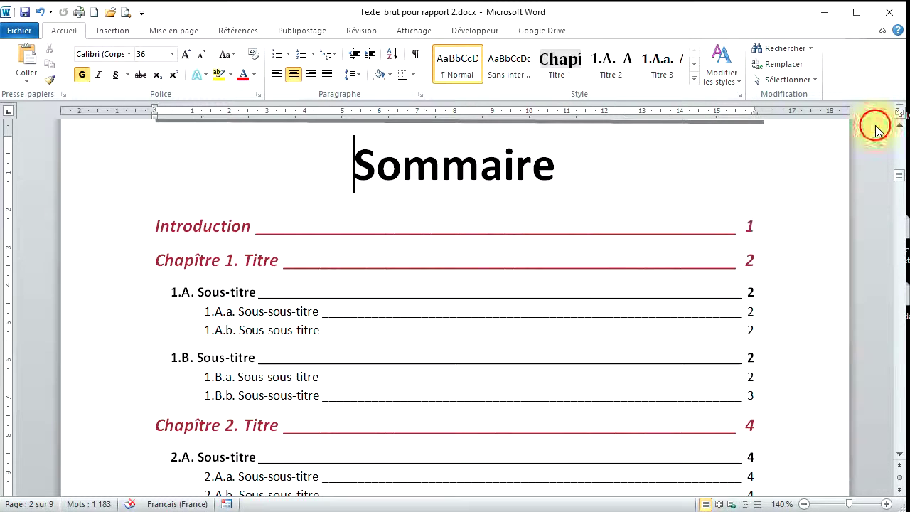
Check the Sommaire page in the print preview and add two blank lines after its title
click(124, 13)
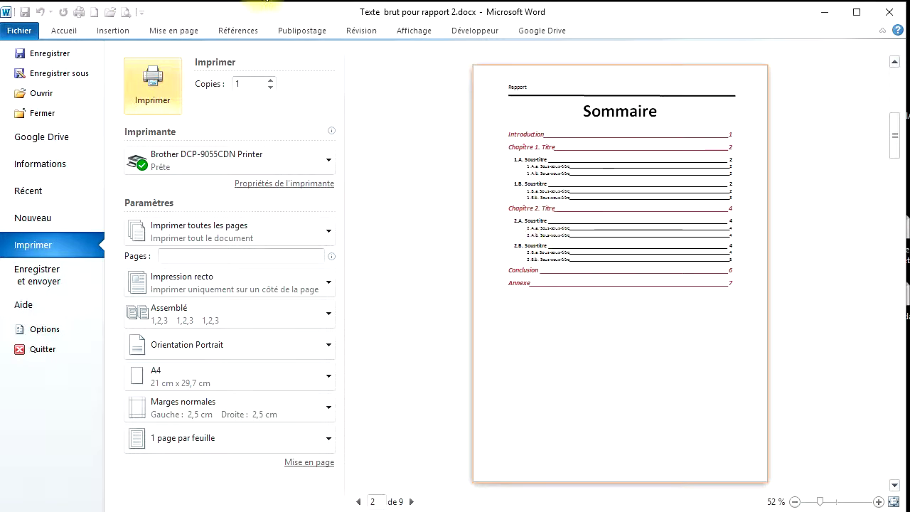
key(Escape)
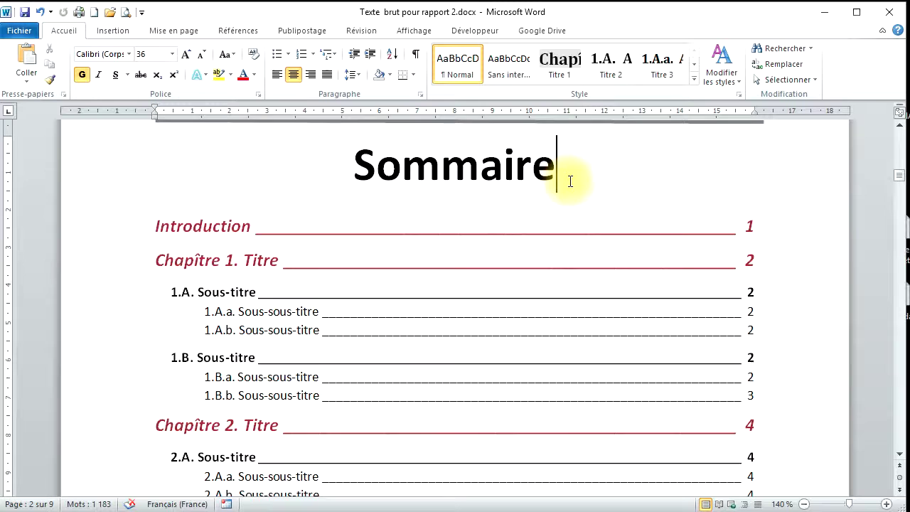
key(Return)
key(Return)
Look through the report from the Sommaire and Introduction pages down past chapters 1 and 2 to check the page layout
scroll(530, 331, down, 9)
scroll(517, 329, up, 5)
scroll(517, 328, down, 8)
scroll(518, 327, up, 8)
scroll(518, 327, down, 4)
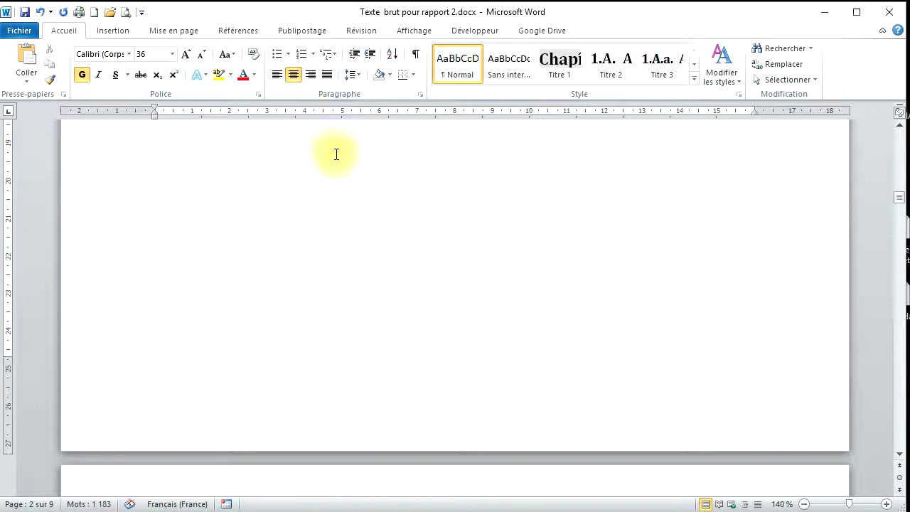
scroll(386, 258, down, 3)
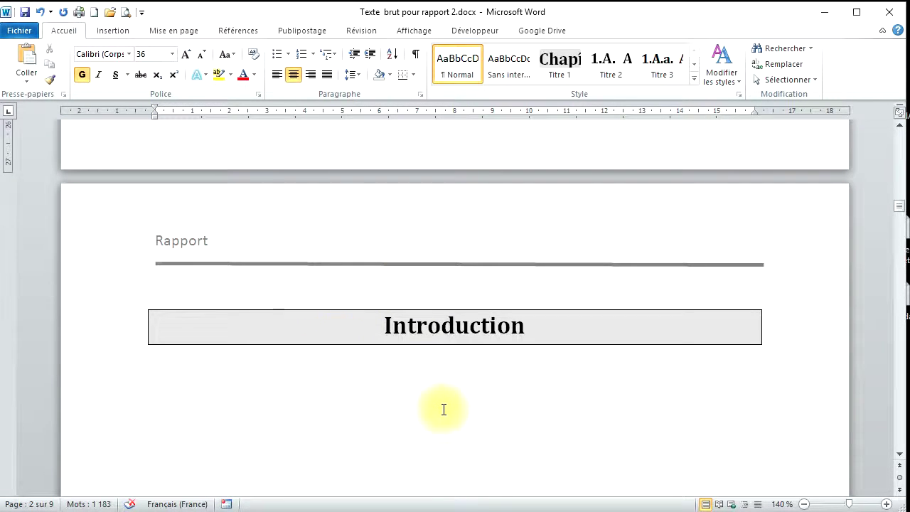
scroll(448, 349, up, 7)
scroll(459, 377, down, 10)
scroll(447, 363, down, 10)
scroll(432, 383, up, 3)
scroll(435, 371, down, 5)
scroll(434, 371, up, 15)
scroll(428, 351, down, 5)
scroll(428, 350, down, 5)
scroll(425, 351, up, 1)
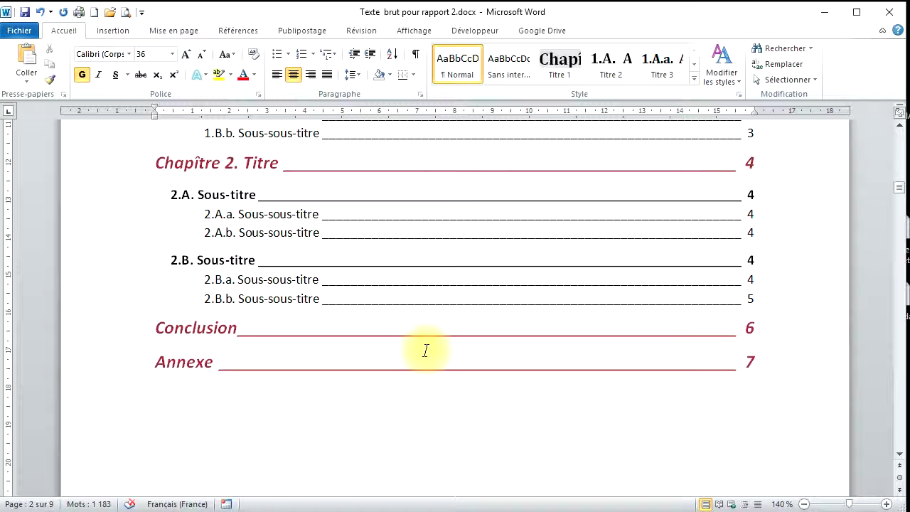
scroll(398, 352, down, 10)
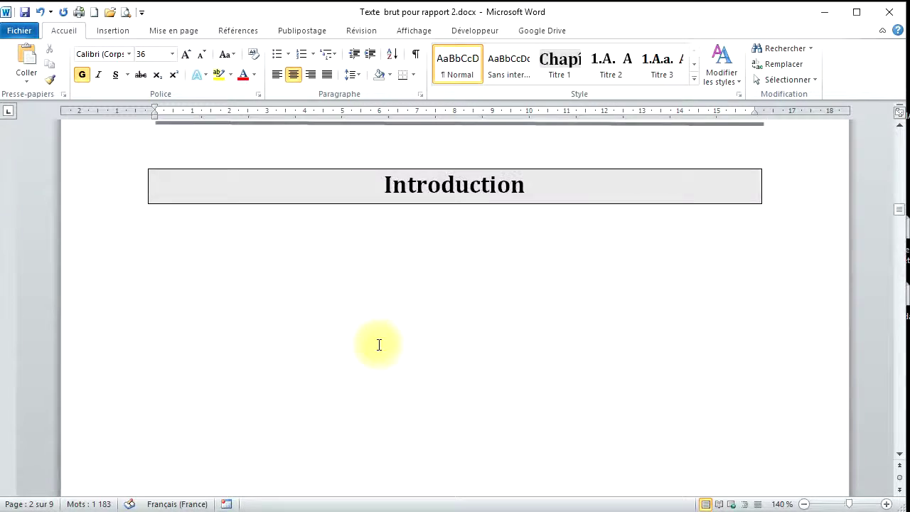
scroll(348, 370, down, 15)
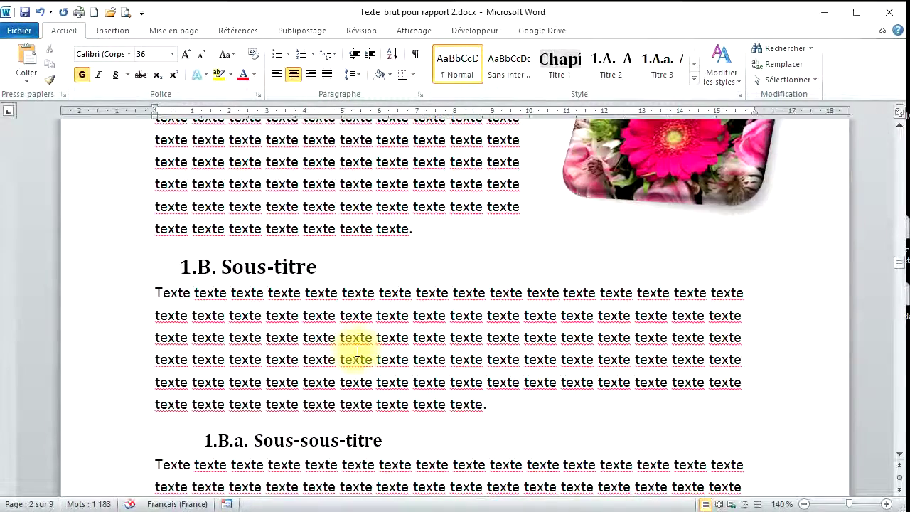
scroll(358, 351, down, 15)
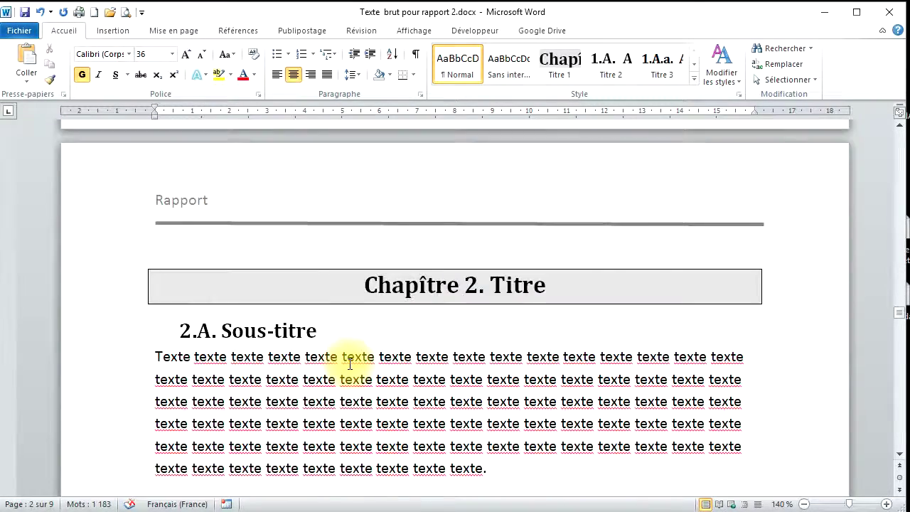
scroll(349, 351, down, 15)
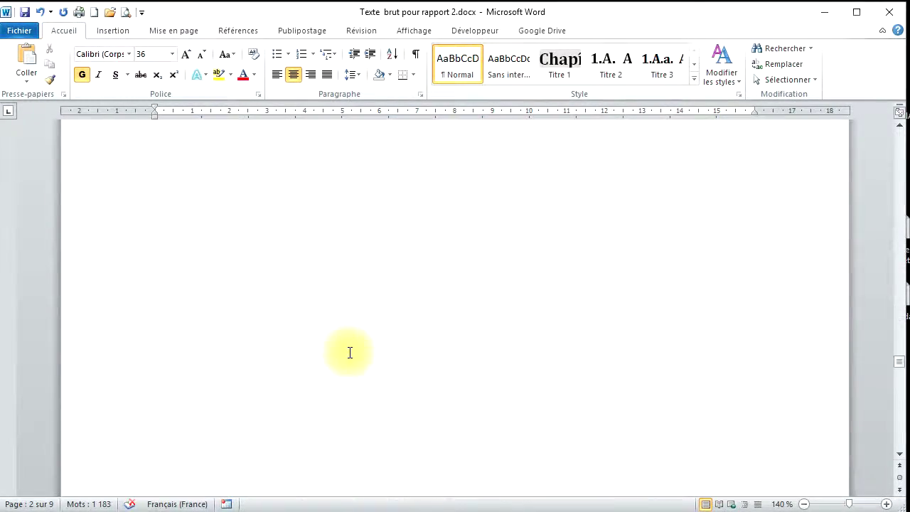
Look through the chapter 2 and Conclusion pages to examine where their page breaks and sections fall
scroll(349, 352, down, 15)
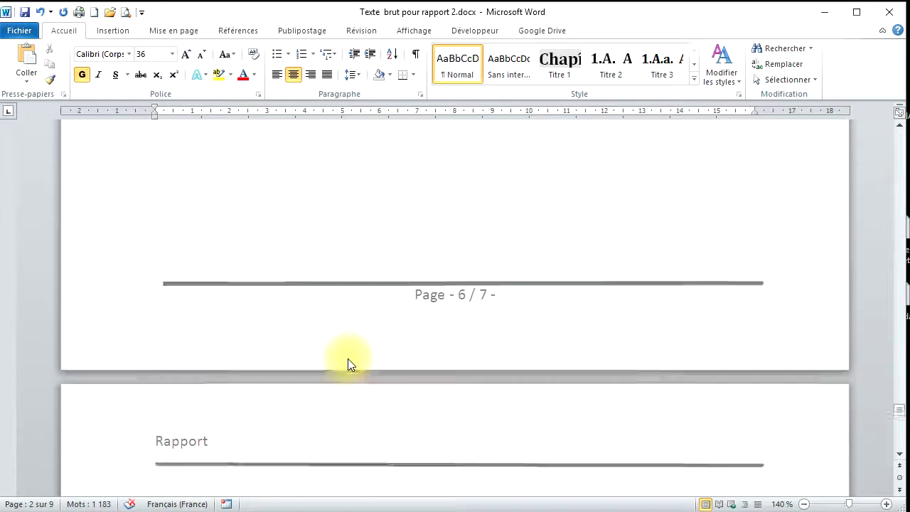
scroll(354, 364, up, 8)
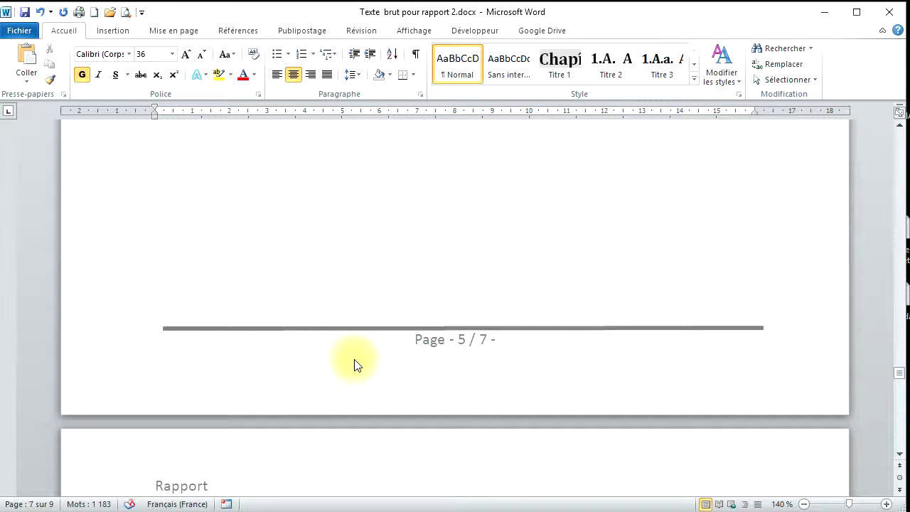
scroll(354, 364, up, 10)
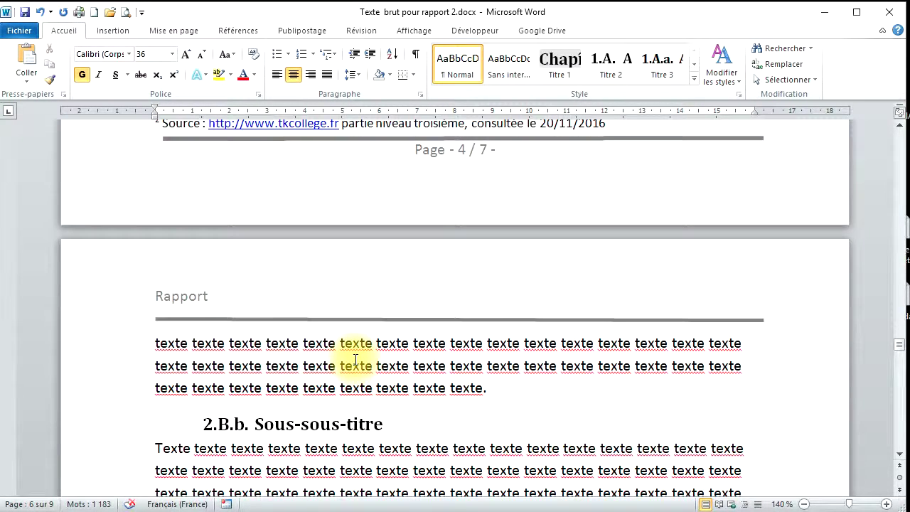
scroll(355, 359, up, 12)
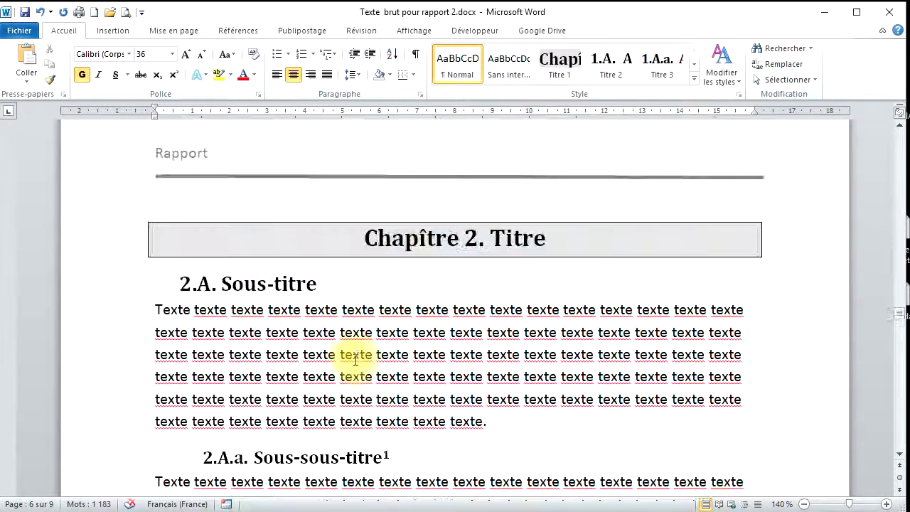
scroll(355, 359, up, 3)
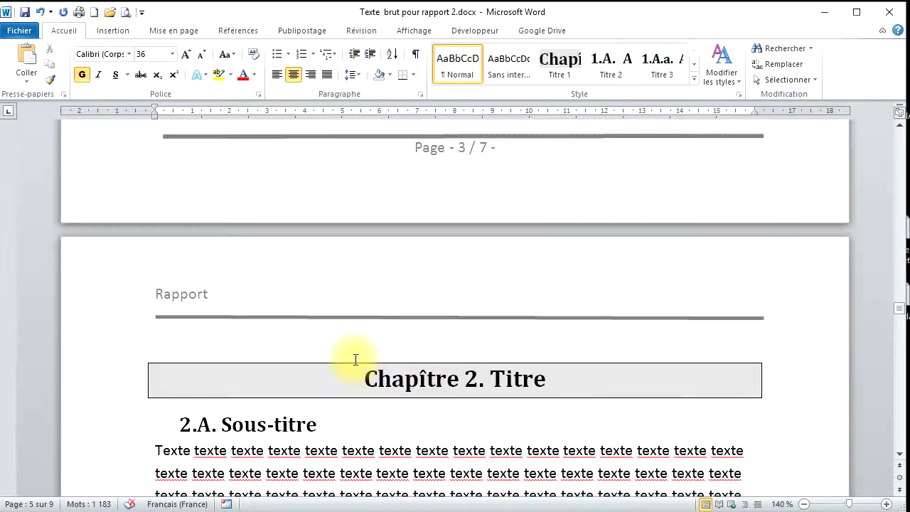
scroll(356, 359, down, 15)
scroll(362, 377, down, 10)
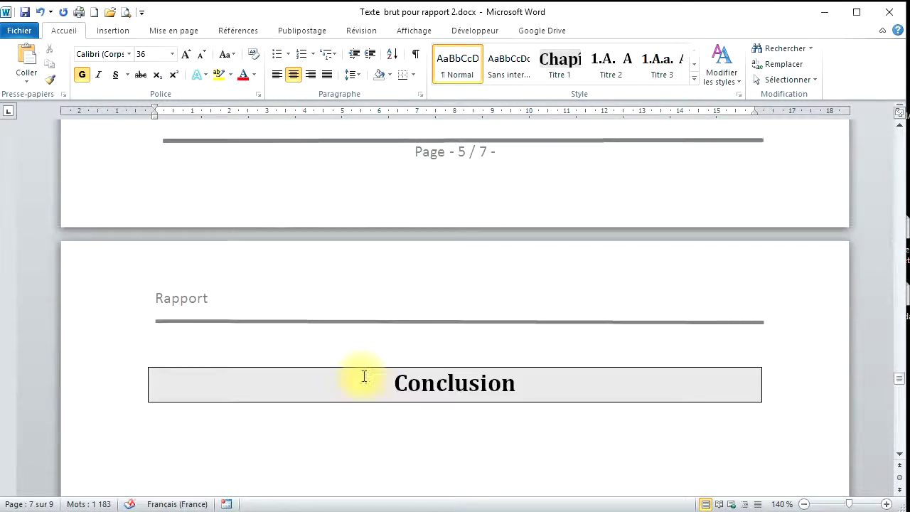
scroll(364, 376, down, 1)
scroll(364, 376, up, 20)
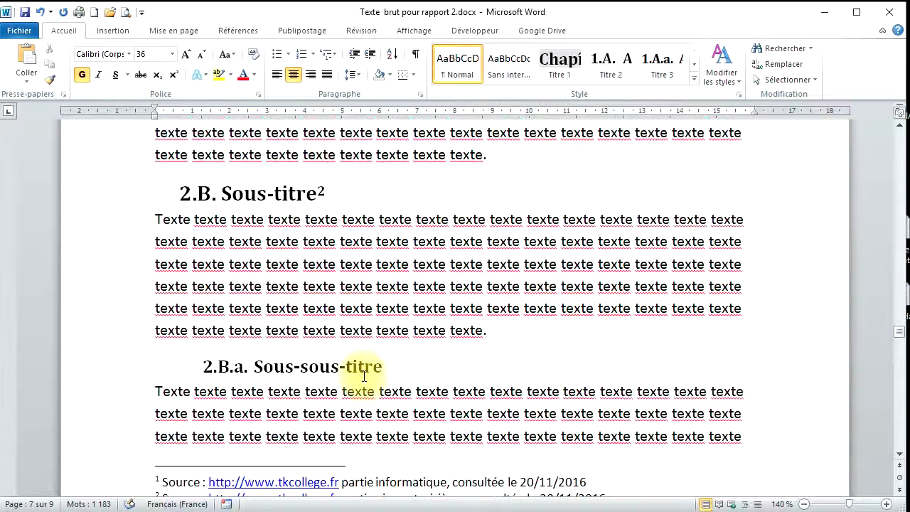
scroll(369, 381, down, 4)
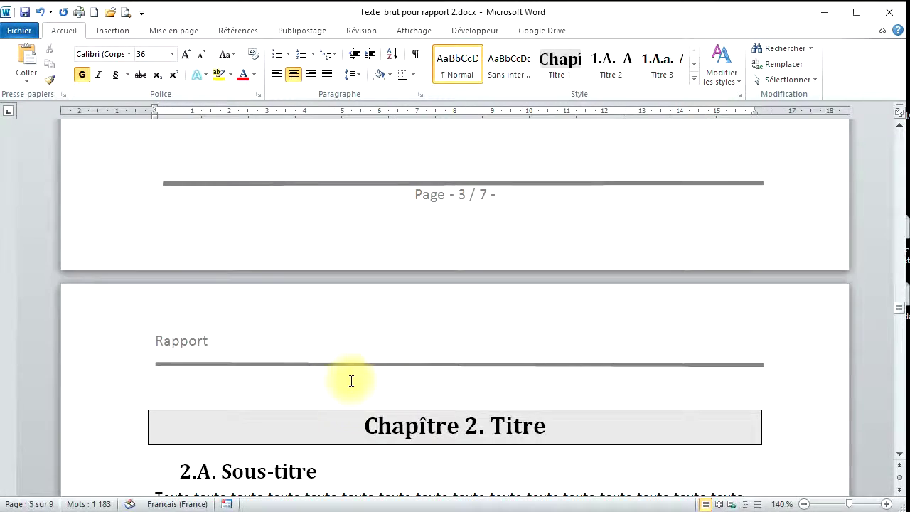
Change the page orientation of the chapter 2 section to landscape (Paysage)
click(492, 435)
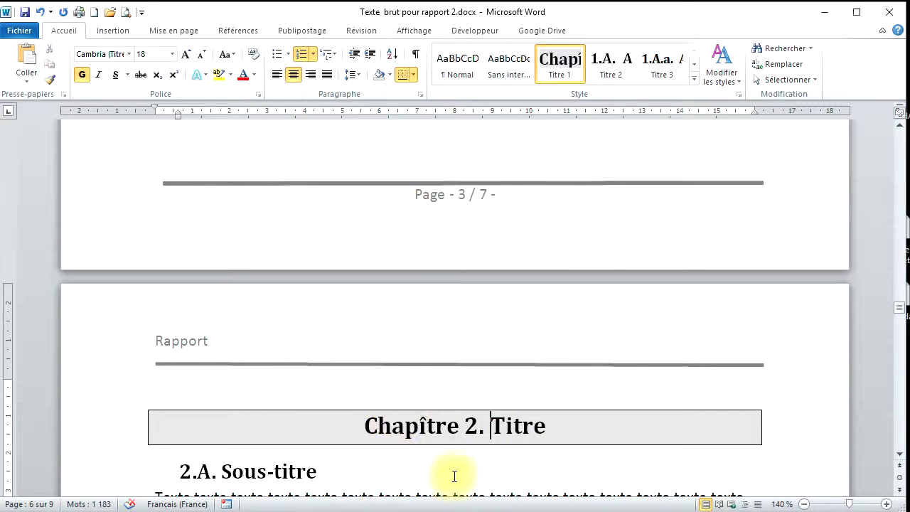
scroll(572, 394, down, 6)
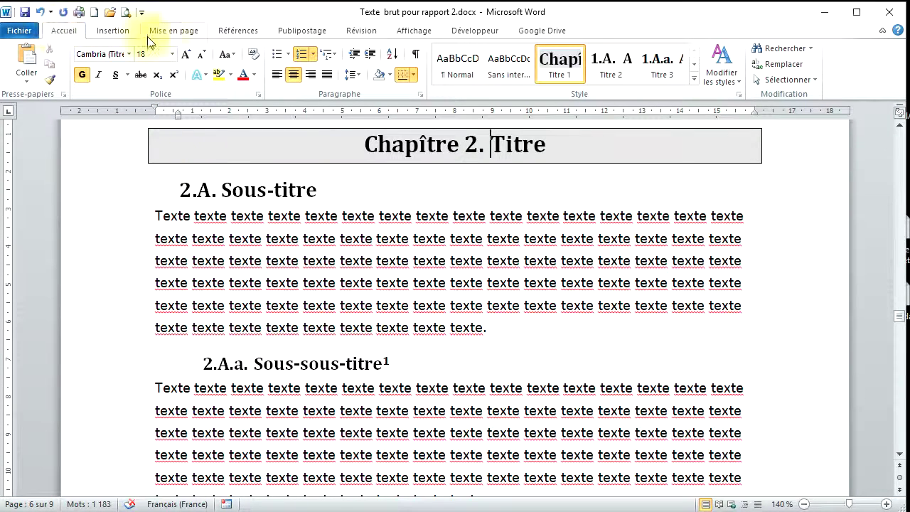
click(166, 31)
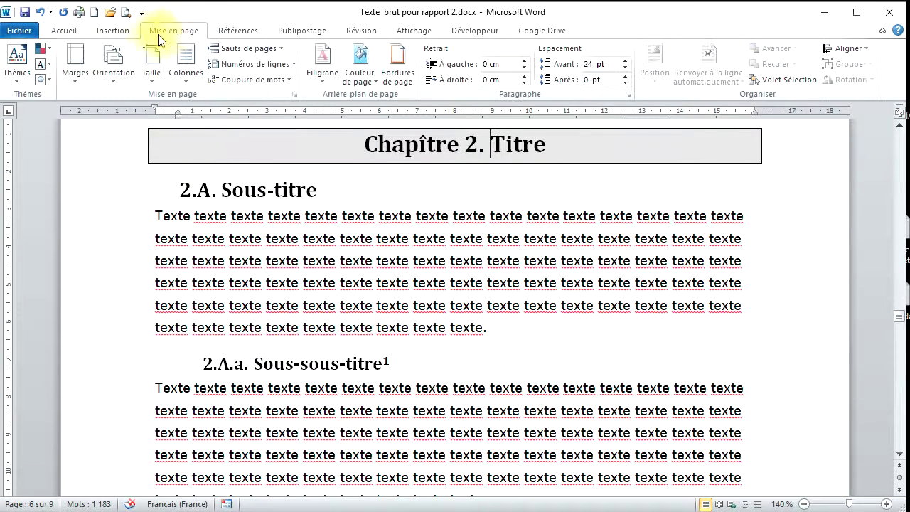
click(113, 82)
click(129, 133)
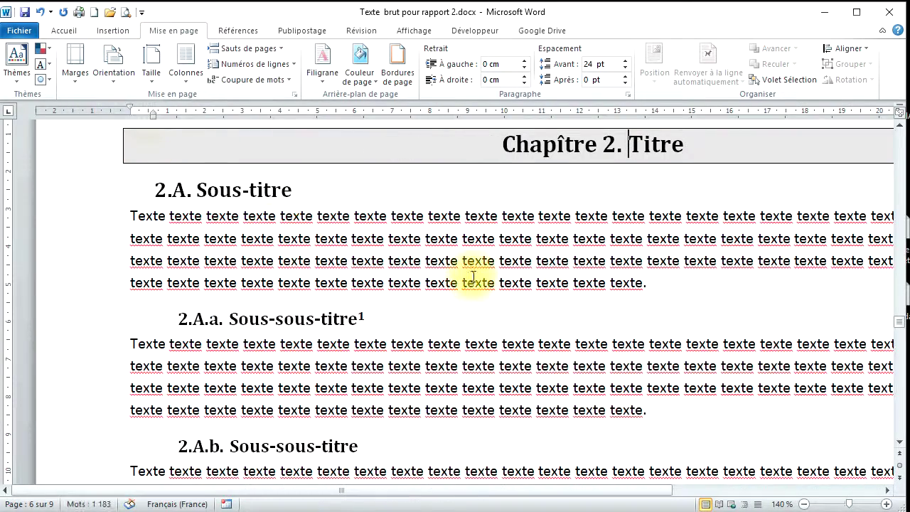
Compare the layout of the chapter 2 pages with the end of chapter 1 and the Conclusion page, including headers and footers
scroll(472, 278, up, 10)
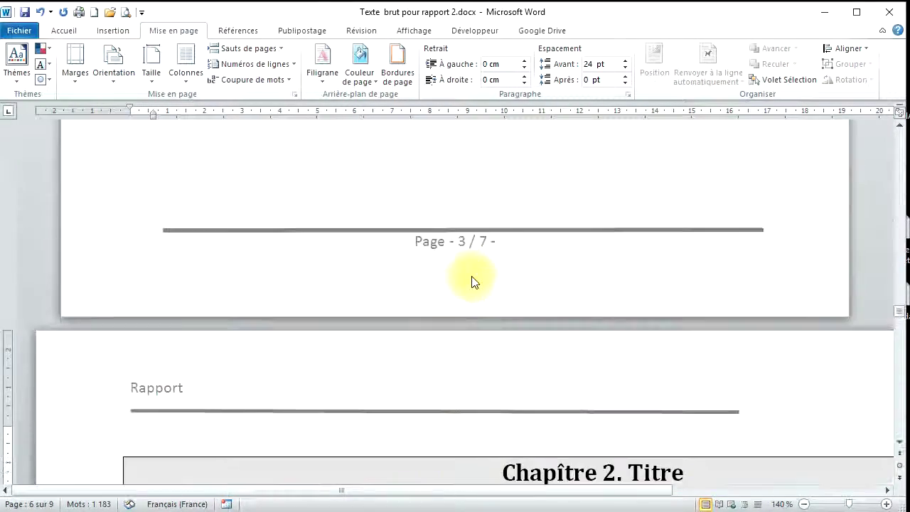
scroll(471, 277, up, 2)
scroll(471, 277, down, 3)
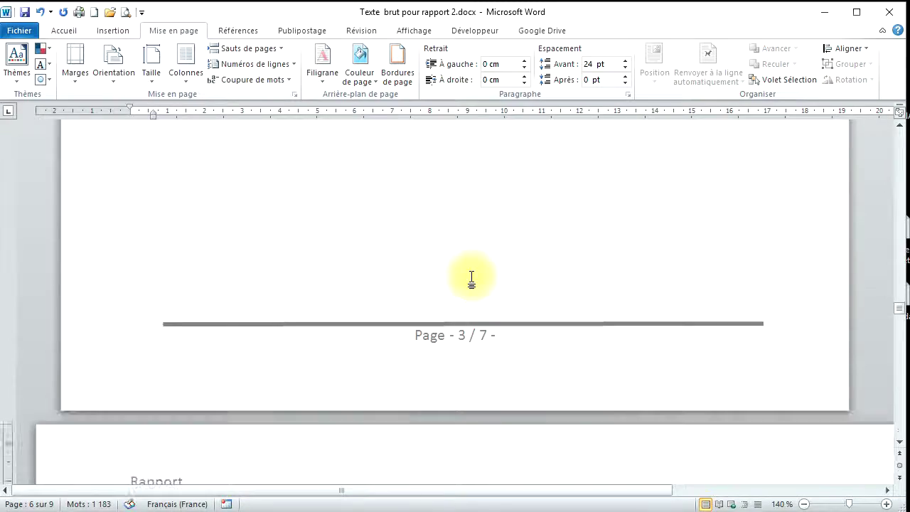
scroll(471, 277, up, 4)
scroll(396, 301, down, 12)
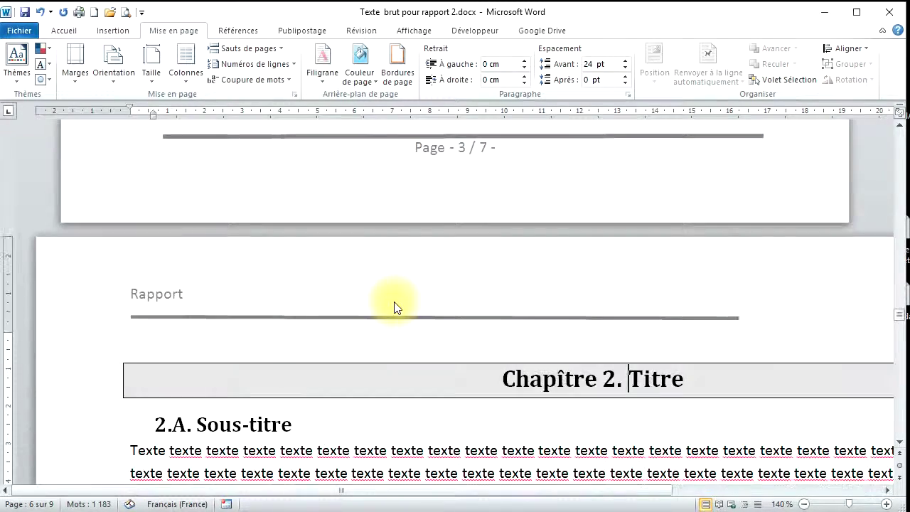
scroll(392, 313, down, 11)
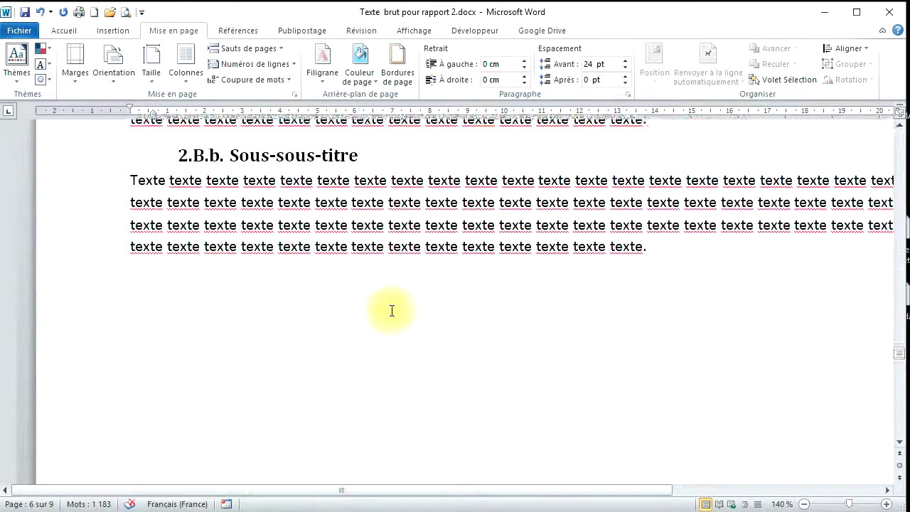
scroll(391, 311, up, 11)
scroll(392, 311, up, 11)
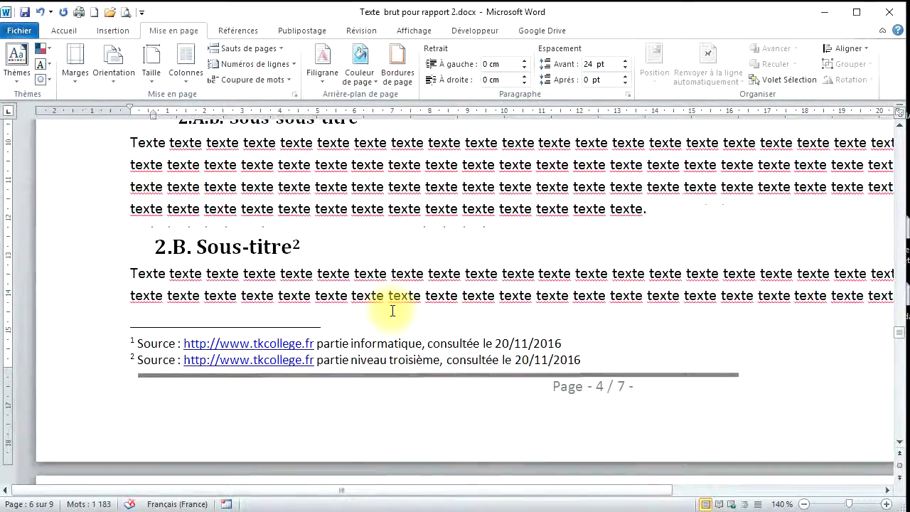
scroll(396, 315, down, 7)
scroll(349, 309, down, 14)
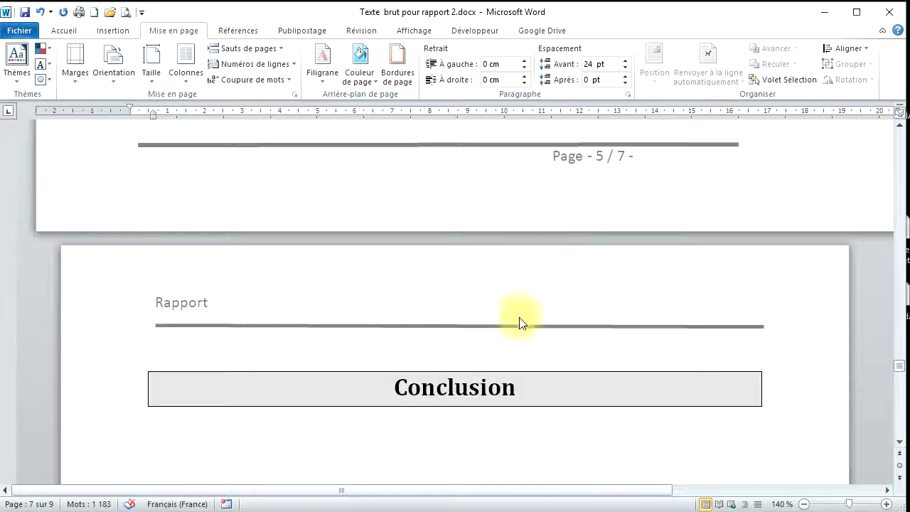
scroll(694, 309, down, 3)
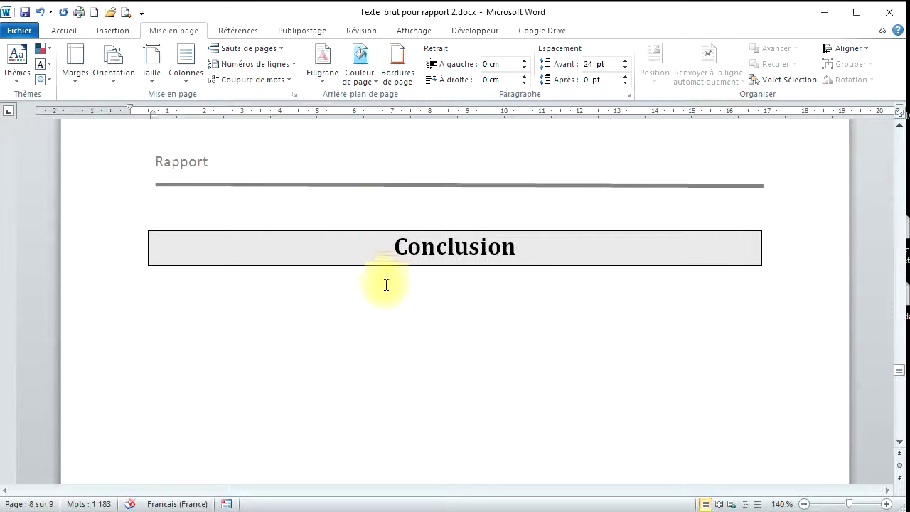
scroll(384, 371, up, 4)
scroll(382, 372, up, 2)
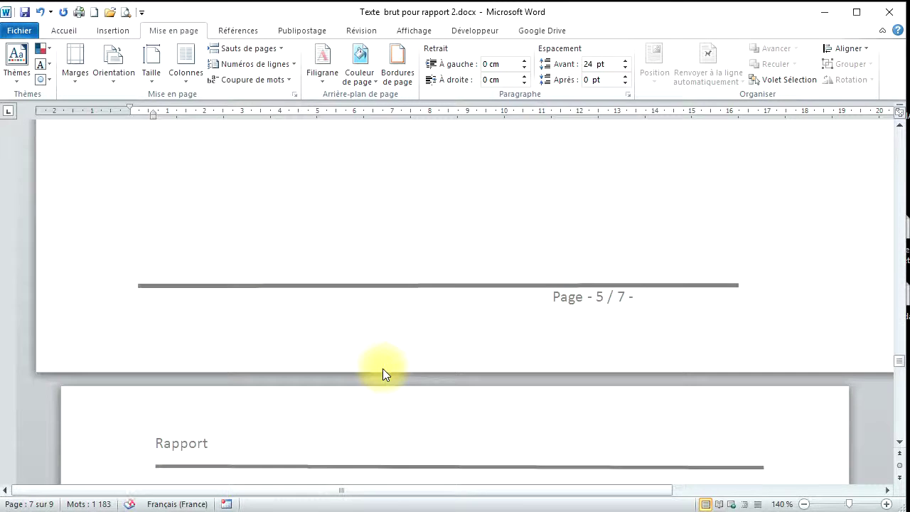
scroll(401, 304, up, 20)
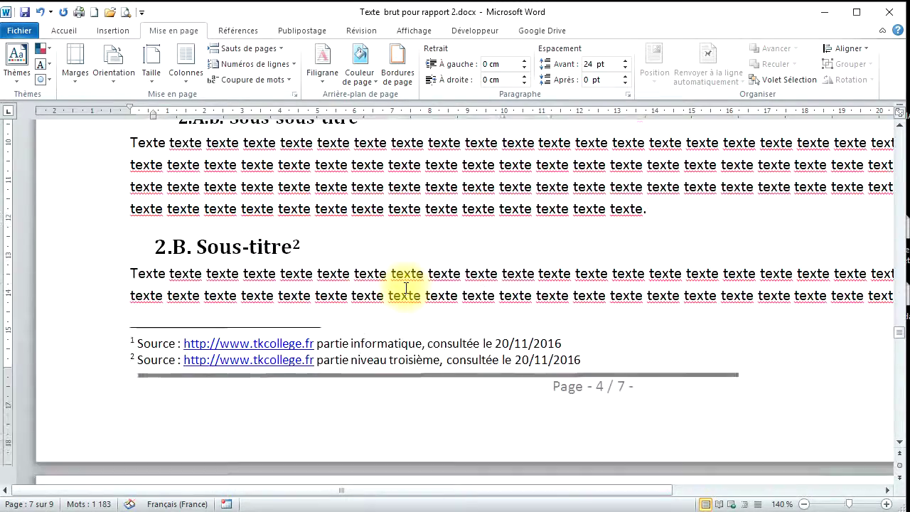
scroll(405, 287, down, 1)
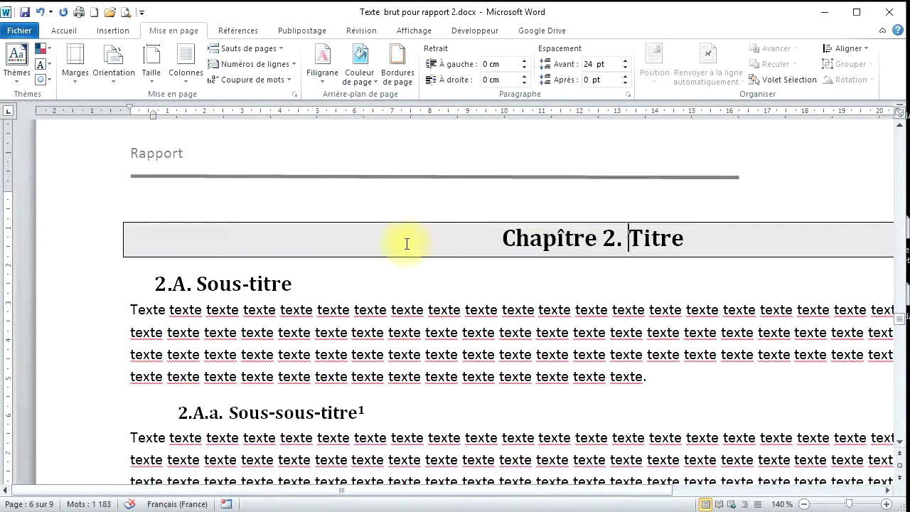
Check the chapter 2 pages and the neighbouring chapter 1 and Conclusion pages in the print preview, then return to the document
click(126, 15)
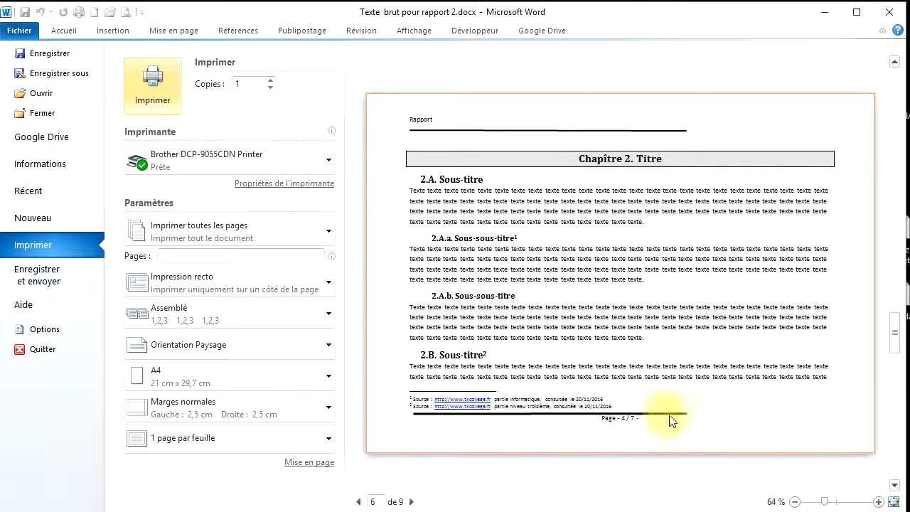
scroll(668, 204, down, 2)
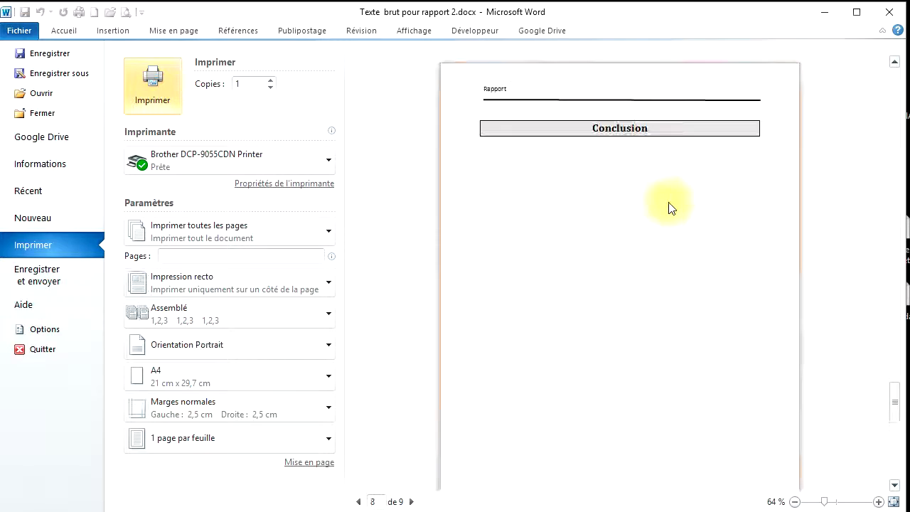
scroll(670, 206, up, 1)
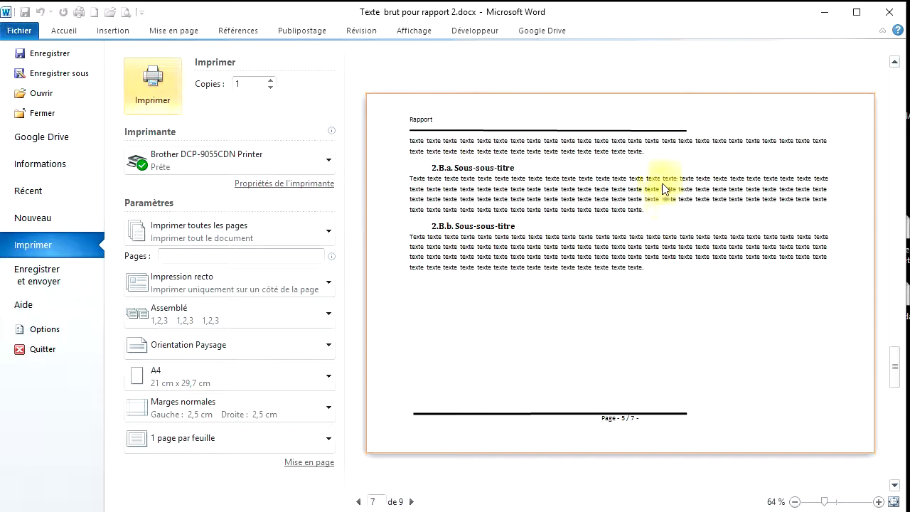
scroll(662, 365, down, 1)
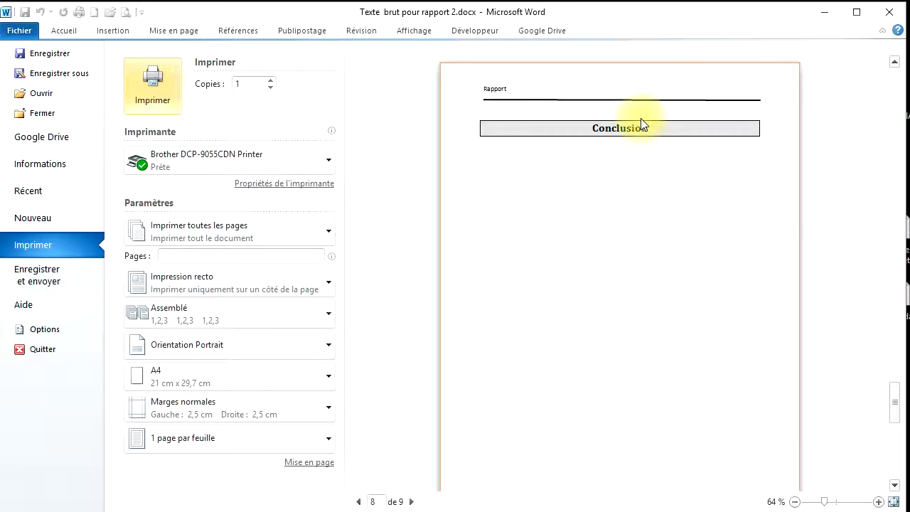
scroll(649, 196, up, 2)
scroll(651, 197, up, 1)
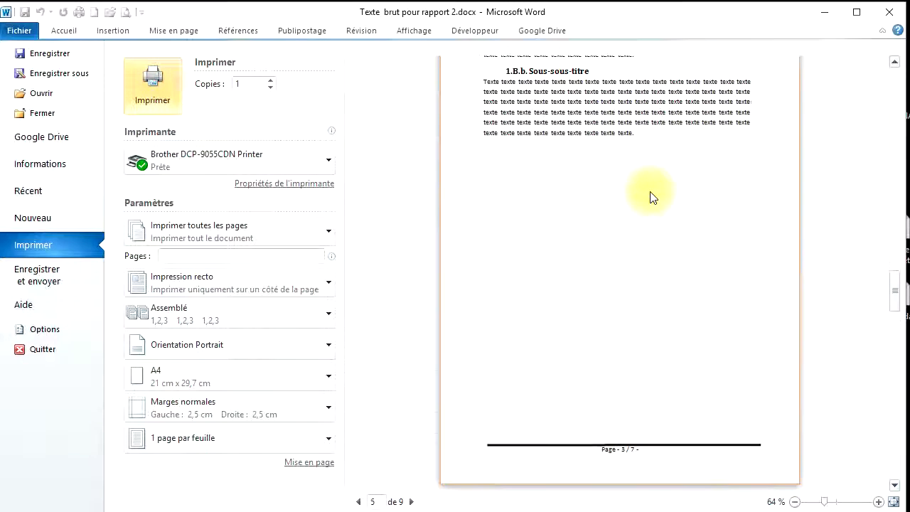
scroll(651, 195, down, 3)
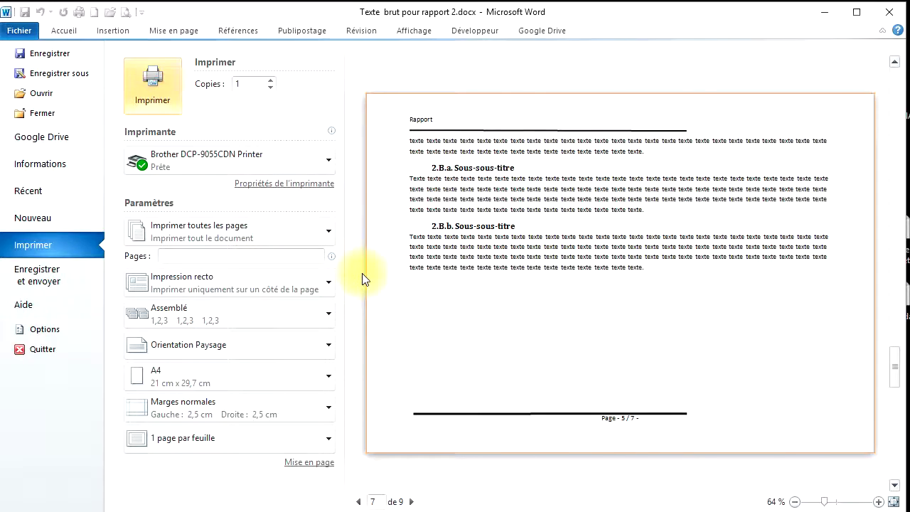
key(Escape)
Unlink the chapter 2 section's header from the previous section and select the horizontal line under Rapport
scroll(497, 334, up, 6)
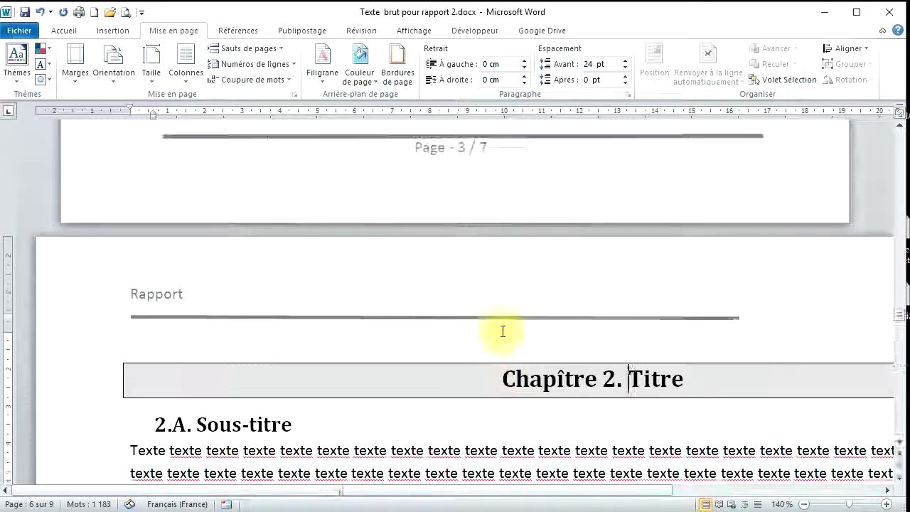
scroll(509, 347, down, 3)
scroll(509, 346, down, 2)
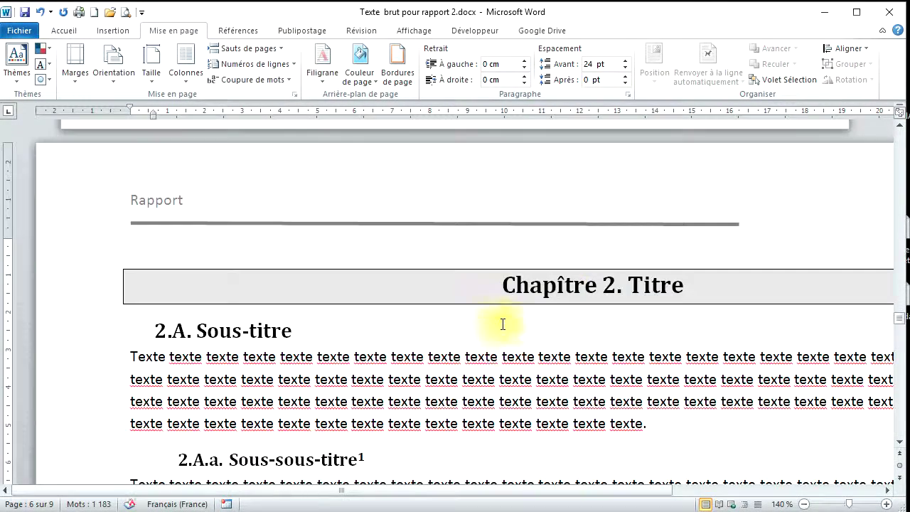
double_click(480, 226)
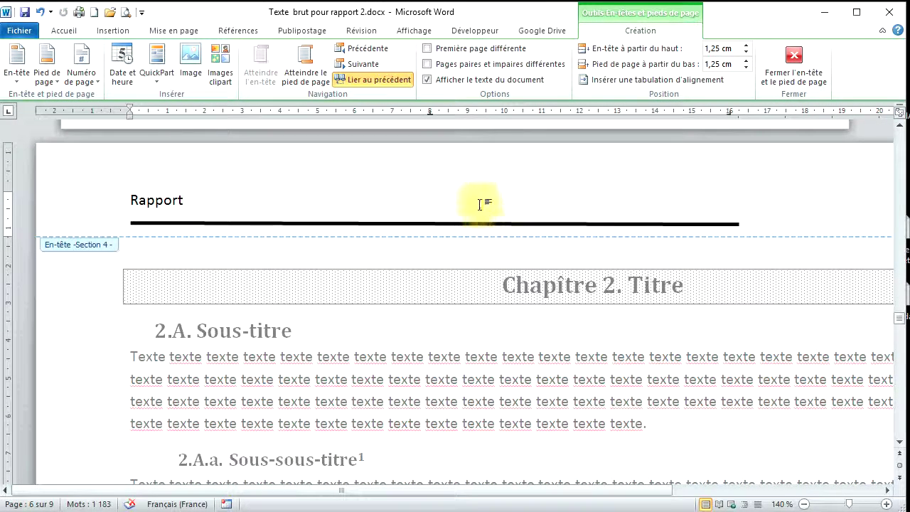
click(365, 80)
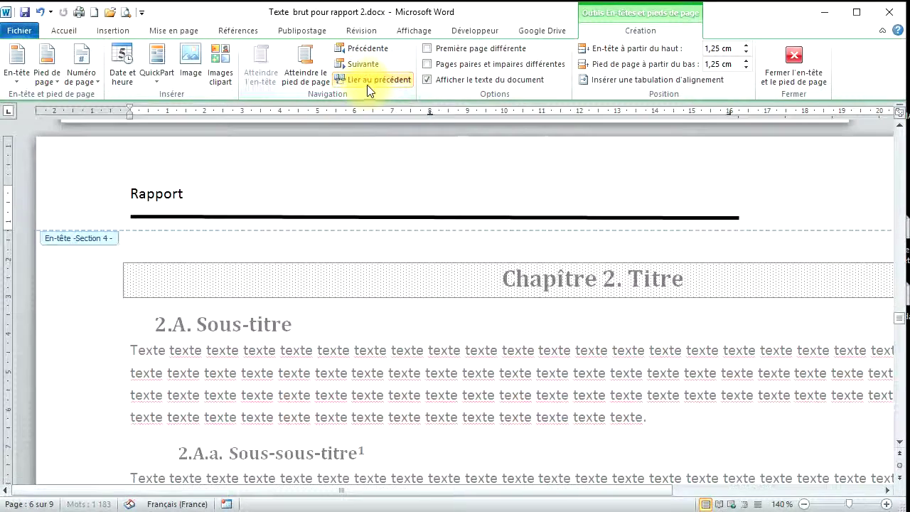
click(570, 218)
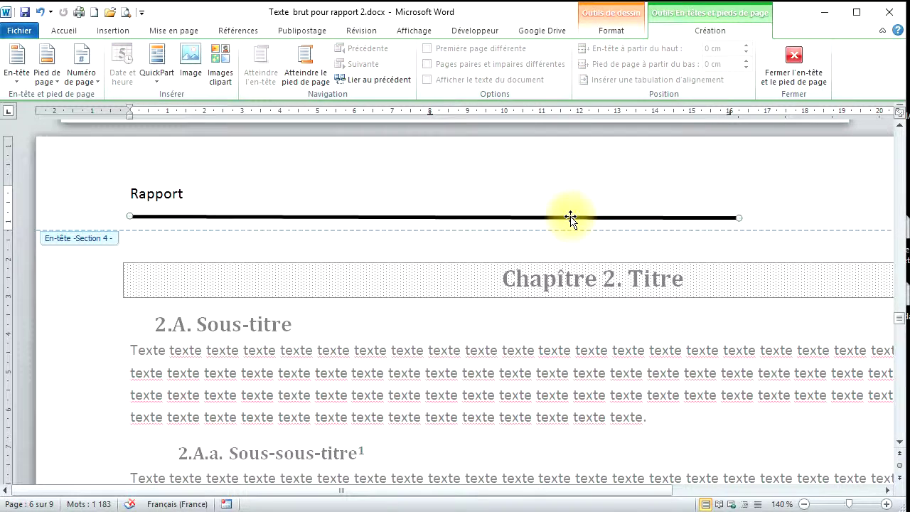